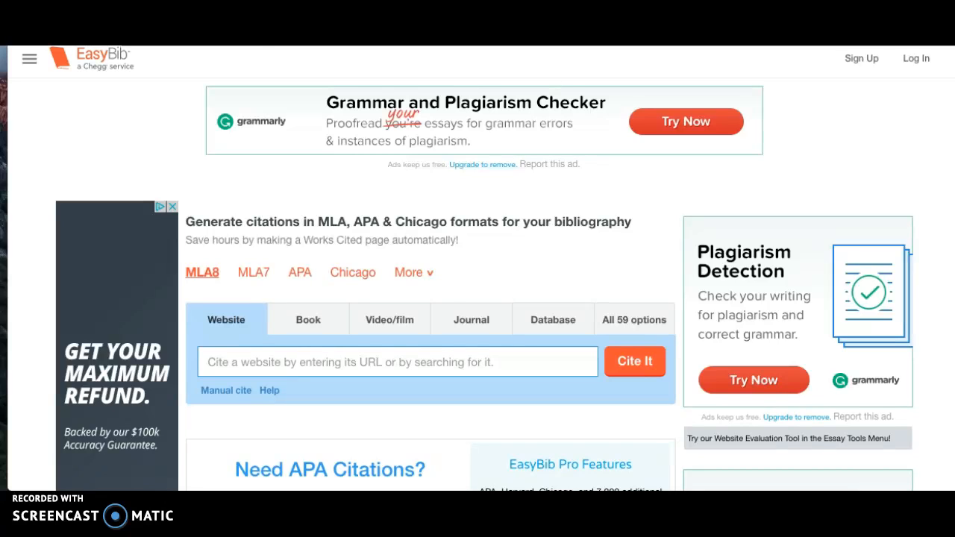
Open the account sign-up
{"action": "left_click", "coordinate": [862, 60]}
{"action": "left_click", "coordinate": [862, 60]}
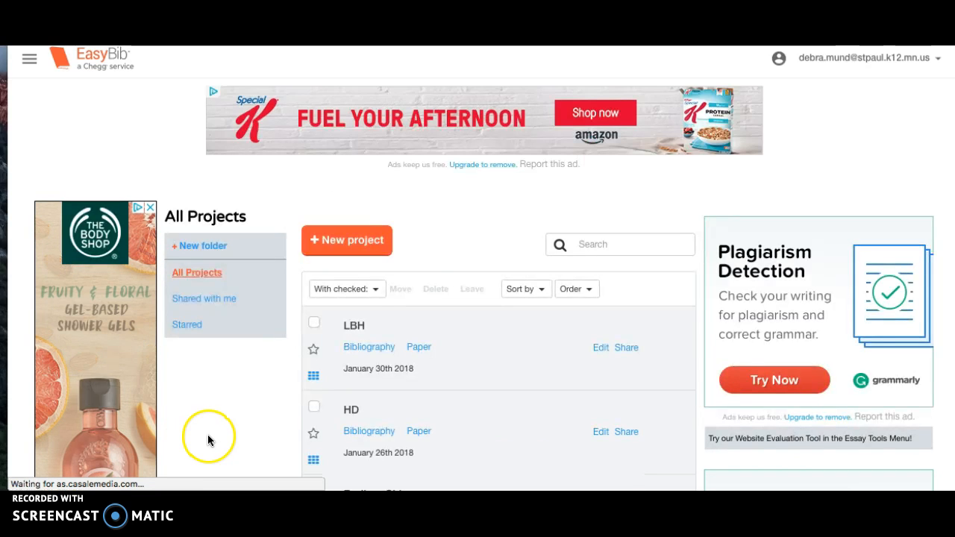
Create a new project named "little" with MLA8 as its default style
{"action": "left_click", "coordinate": [368, 252]}
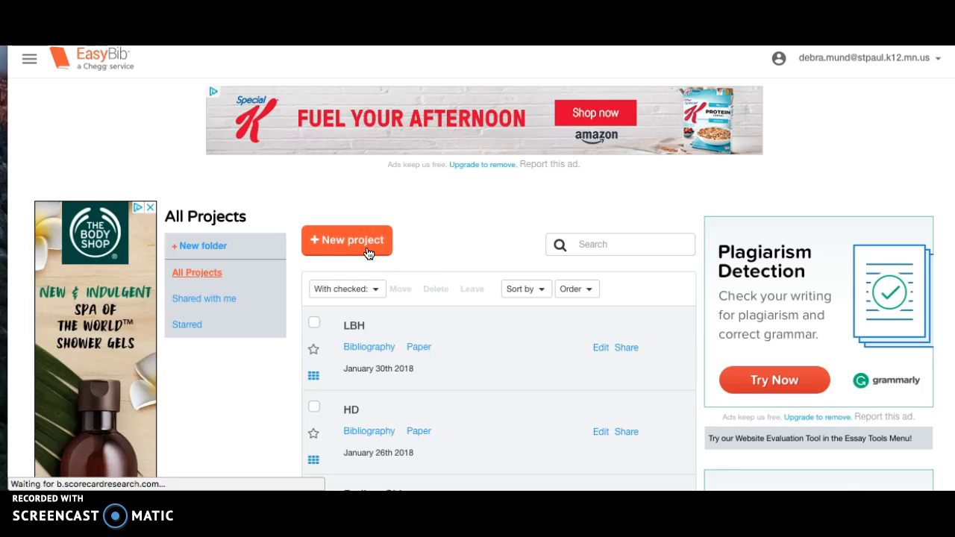
{"action": "left_click", "coordinate": [367, 252]}
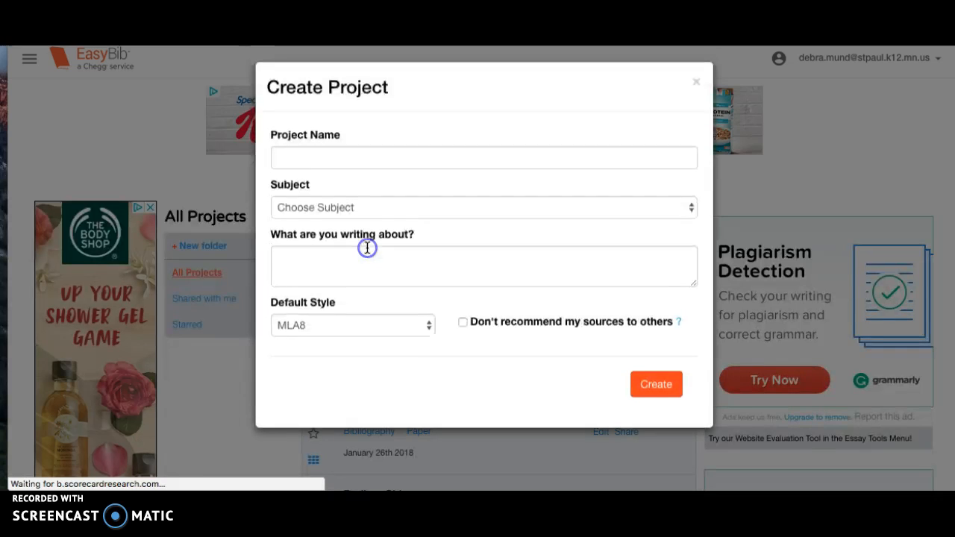
{"action": "left_click", "coordinate": [331, 154]}
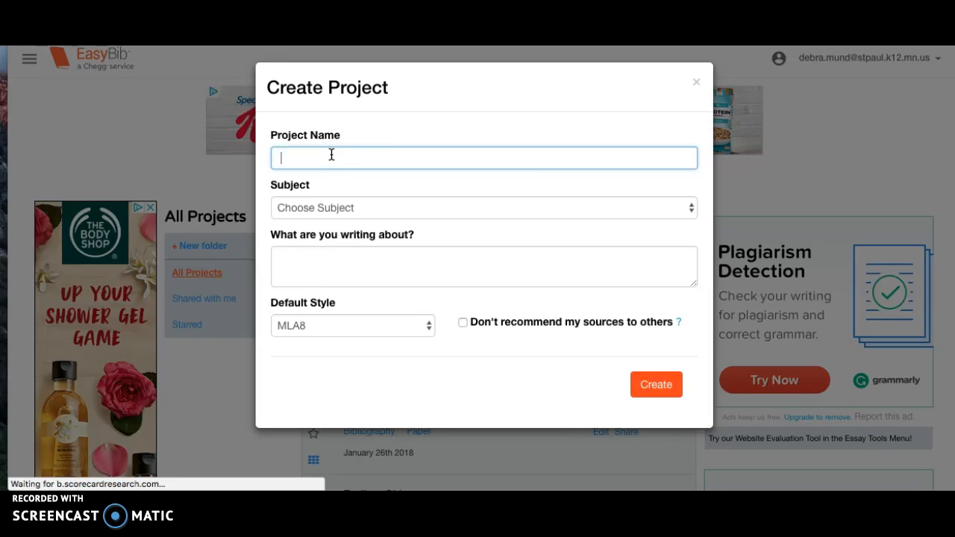
{"action": "type", "text": "little"}
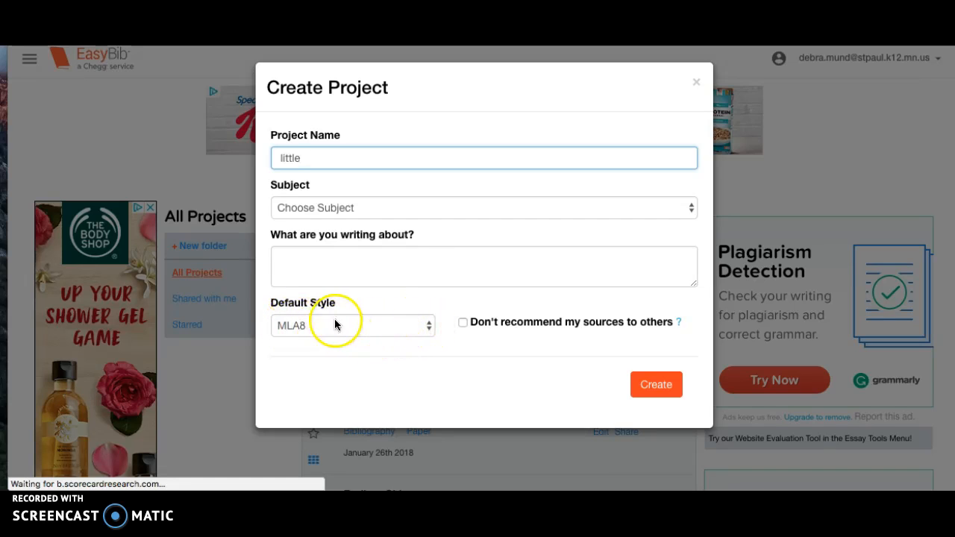
{"action": "left_click", "coordinate": [655, 385]}
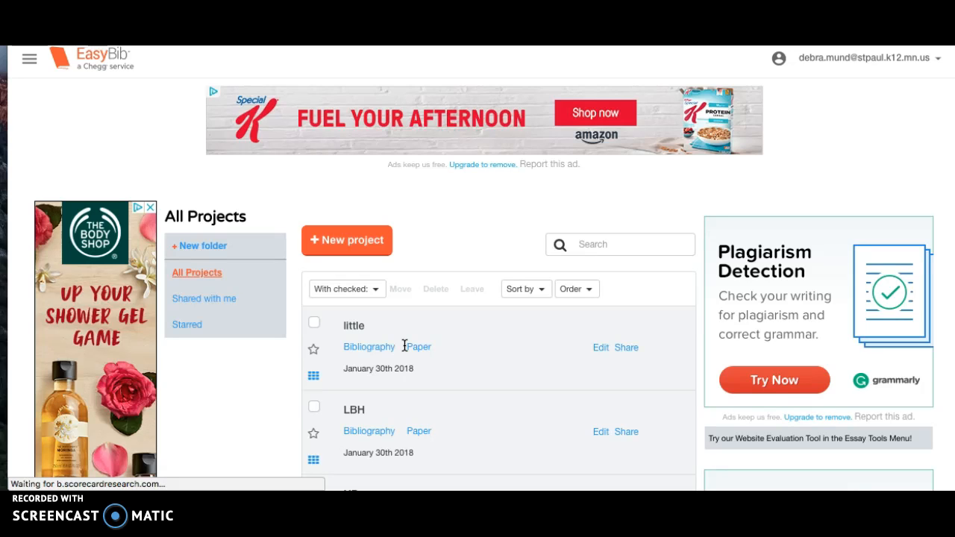
{"action": "left_click", "coordinate": [103, 56]}
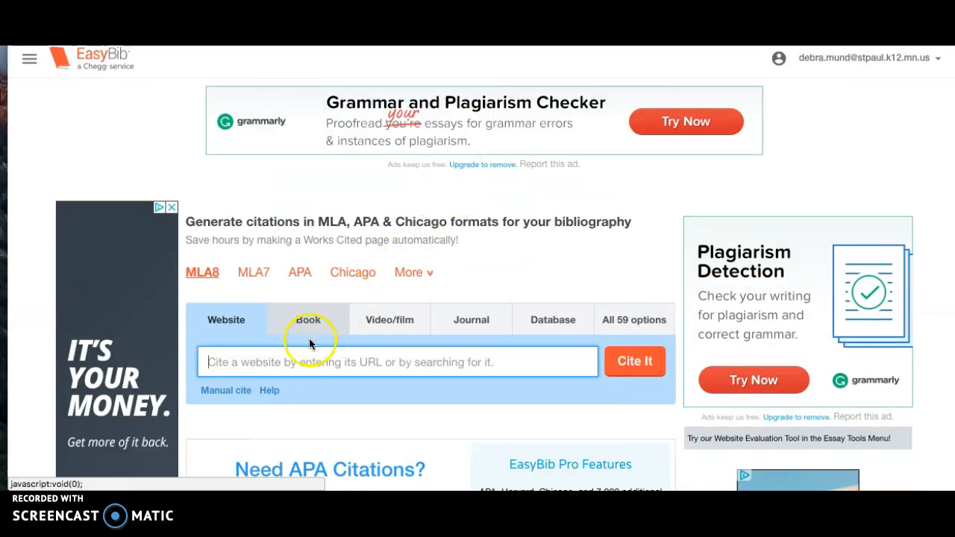
{"action": "left_click", "coordinate": [289, 366]}
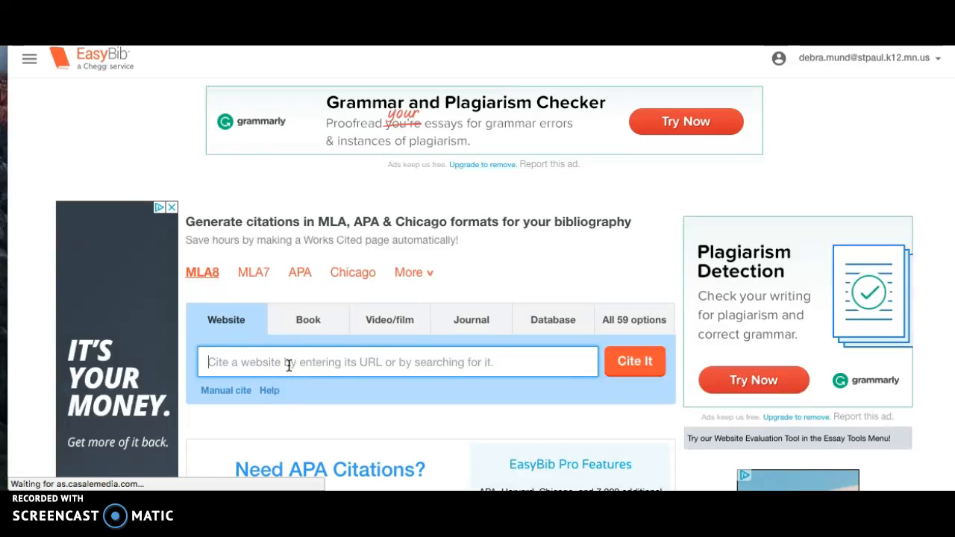
{"action": "type", "text": "http://www.nativepartnership.org/site/PageServer?pagename=airc_bio_crazyhorse"}
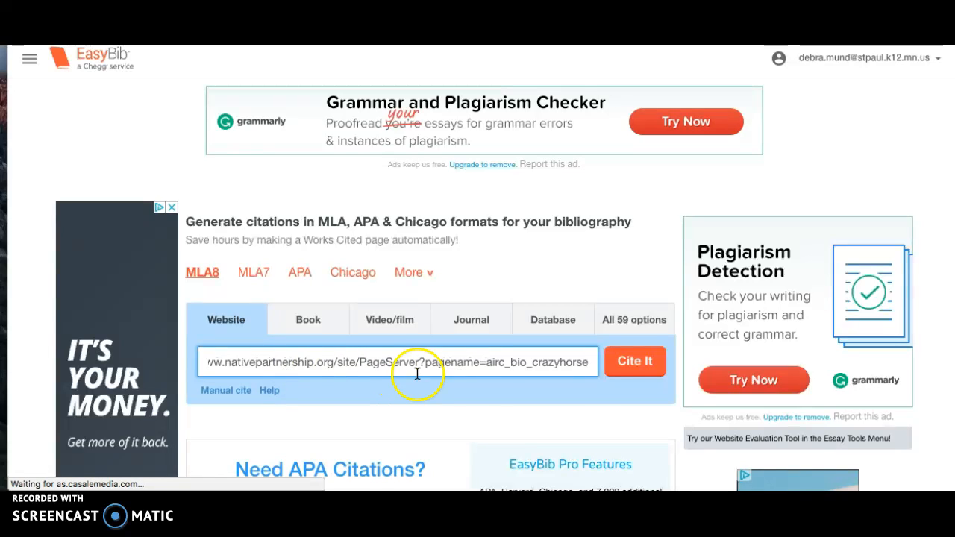
{"action": "left_click", "coordinate": [622, 368]}
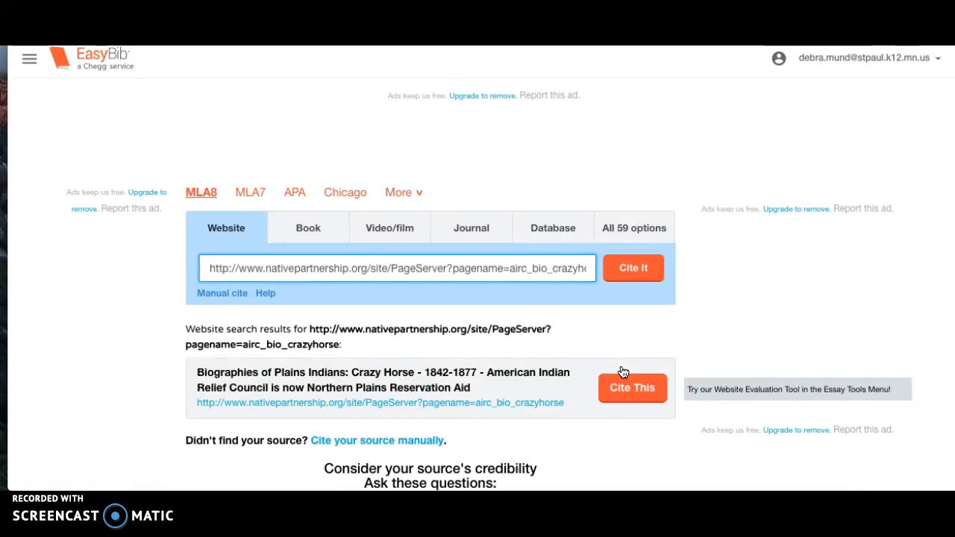
Choose the "Biographies of Plains Indians: Crazy Horse" result as the source to cite and continue to the final citation step
{"action": "scroll", "coordinate": [623, 371], "scroll_direction": "down", "scroll_amount": 1}
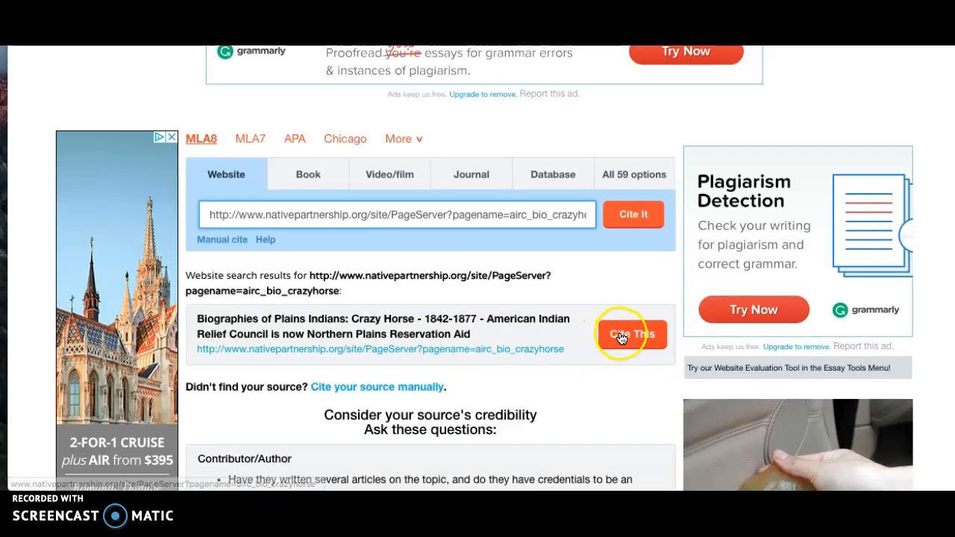
{"action": "scroll", "coordinate": [626, 350], "scroll_direction": "down", "scroll_amount": 3}
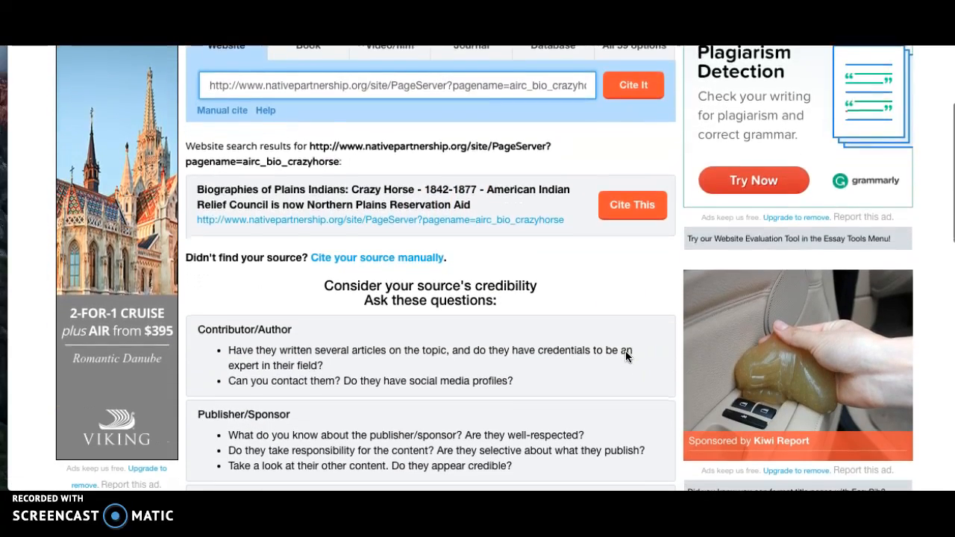
{"action": "scroll", "coordinate": [625, 351], "scroll_direction": "up", "scroll_amount": 1}
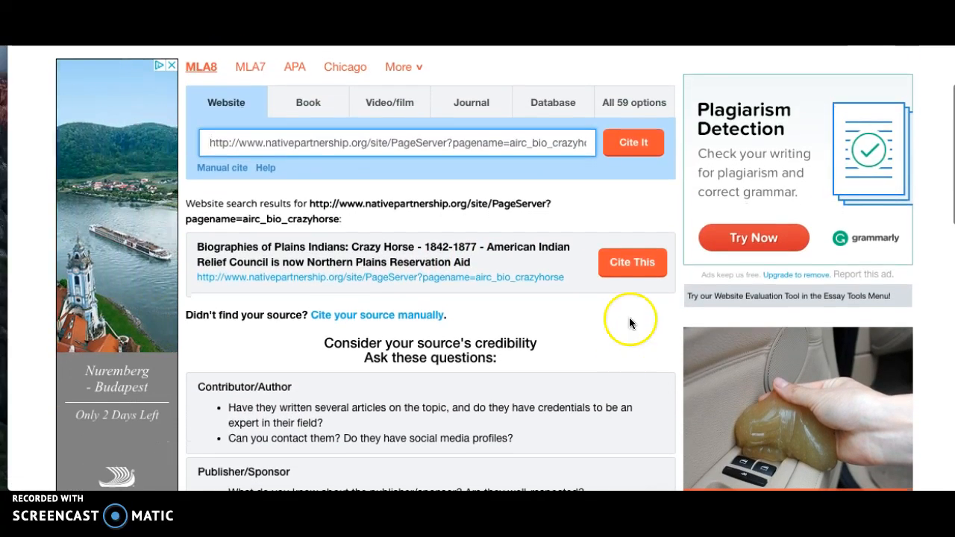
{"action": "left_click", "coordinate": [646, 268]}
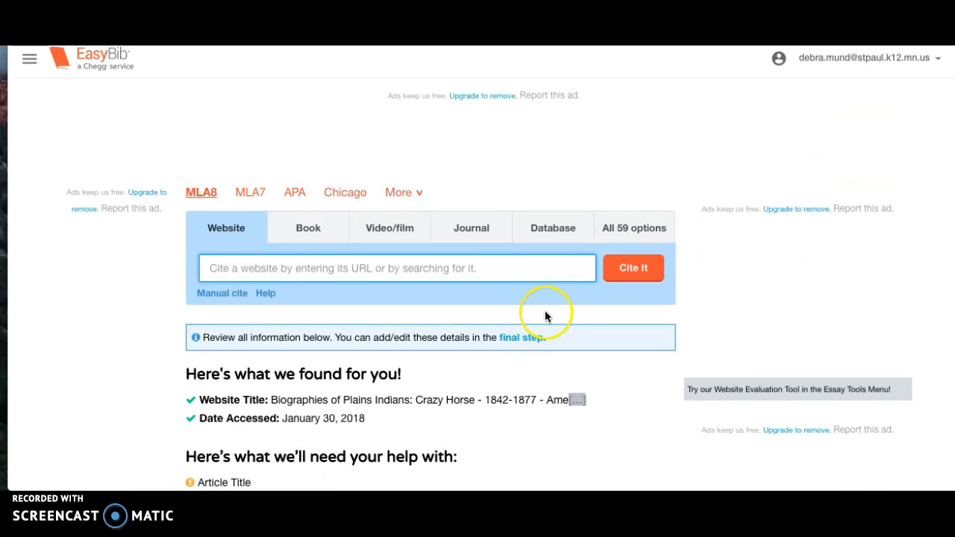
{"action": "scroll", "coordinate": [418, 429], "scroll_direction": "down", "scroll_amount": 2}
{"action": "scroll", "coordinate": [418, 432], "scroll_direction": "down", "scroll_amount": 1}
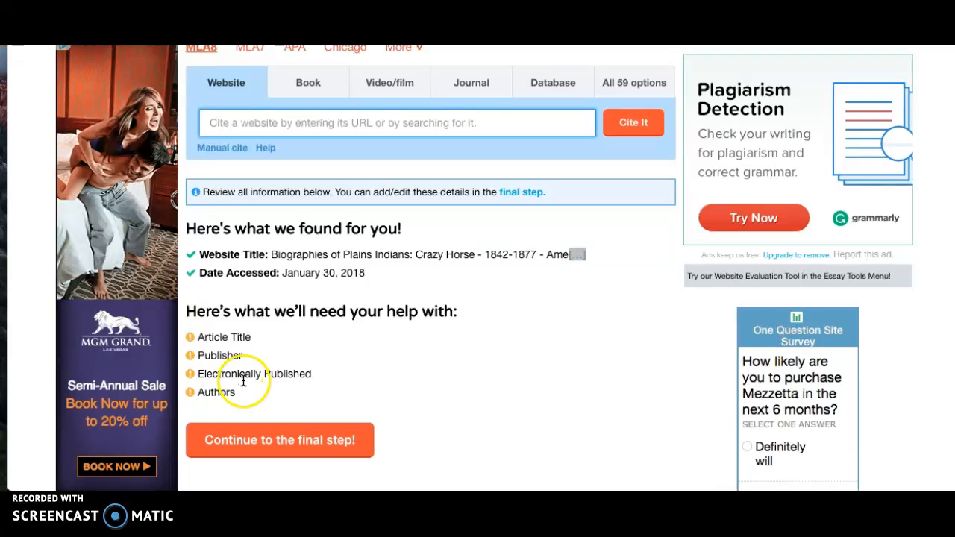
{"action": "left_click", "coordinate": [265, 441]}
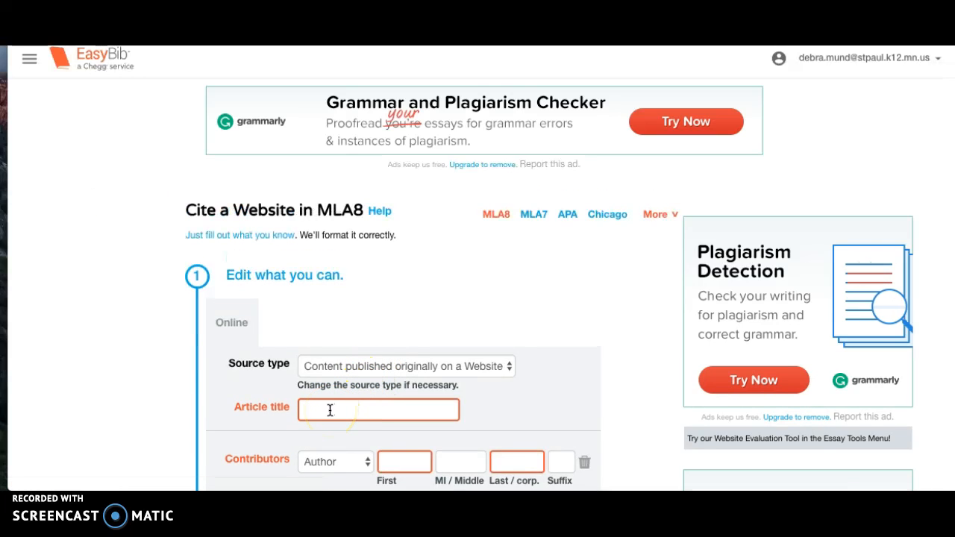
Copy the heading "Biographies of Plains Indians Crazy Horse — 1842-1877" from the source web page into the citation's article title
{"action": "scroll", "coordinate": [330, 409], "scroll_direction": "down", "scroll_amount": 1}
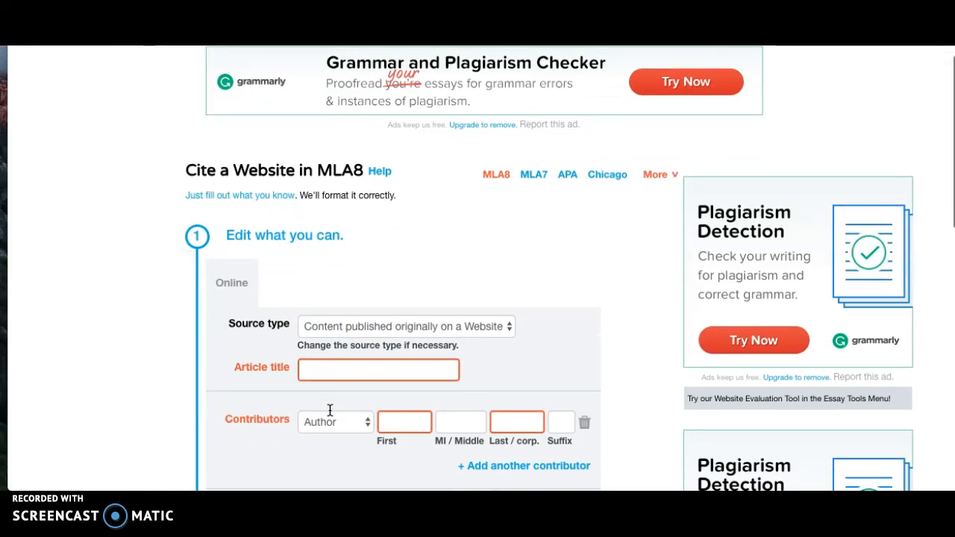
{"action": "scroll", "coordinate": [354, 348], "scroll_direction": "down", "scroll_amount": 2}
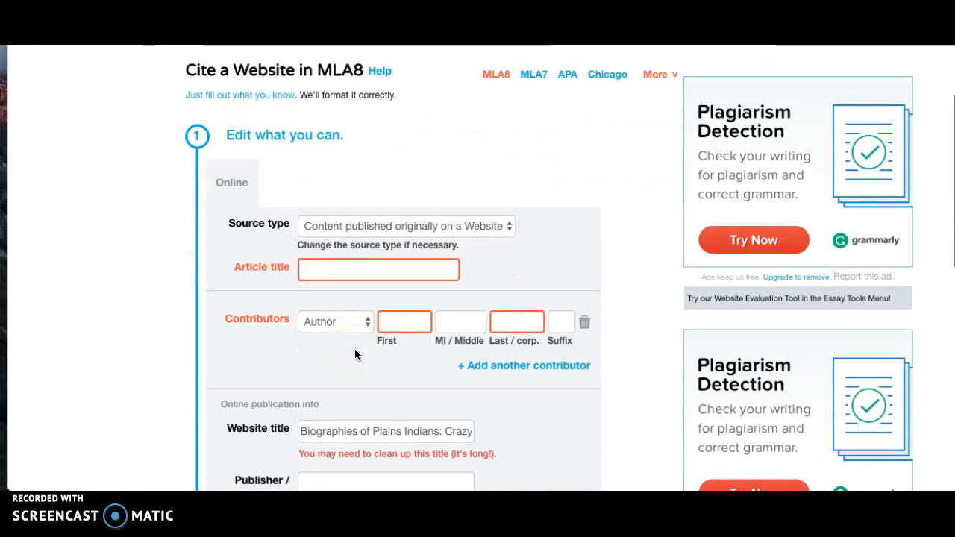
{"action": "scroll", "coordinate": [355, 348], "scroll_direction": "down", "scroll_amount": 4}
{"action": "scroll", "coordinate": [354, 348], "scroll_direction": "down", "scroll_amount": 2}
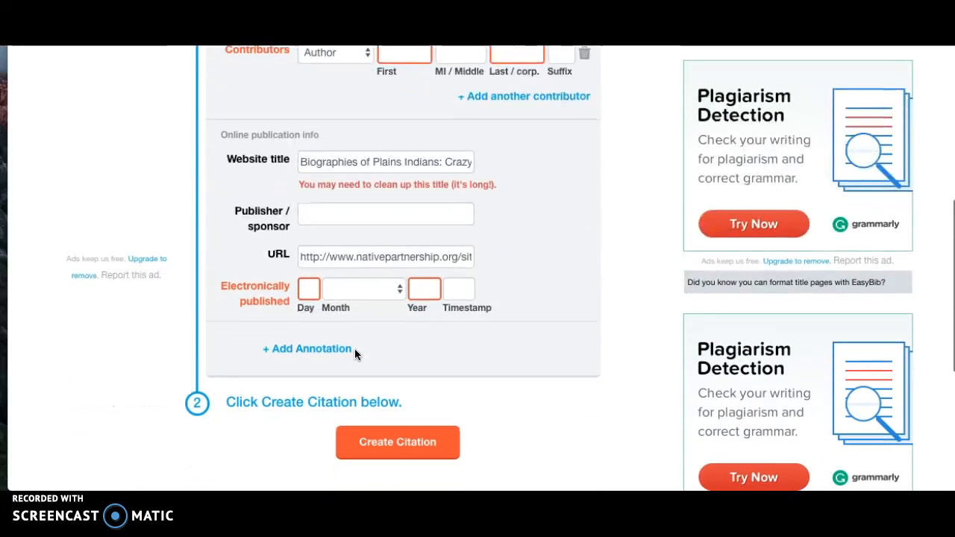
{"action": "scroll", "coordinate": [355, 348], "scroll_direction": "up", "scroll_amount": 6}
{"action": "scroll", "coordinate": [354, 348], "scroll_direction": "down", "scroll_amount": 1}
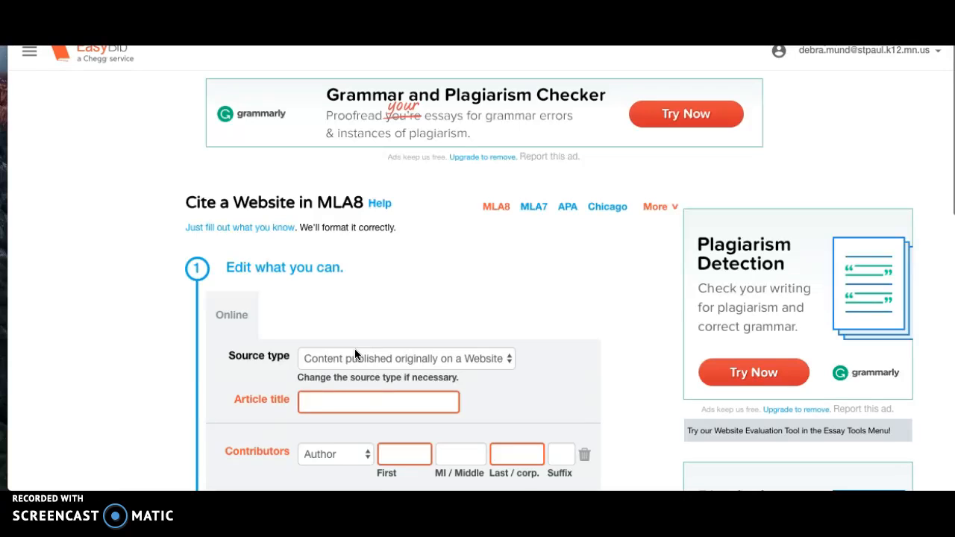
{"action": "left_click", "coordinate": [332, 404]}
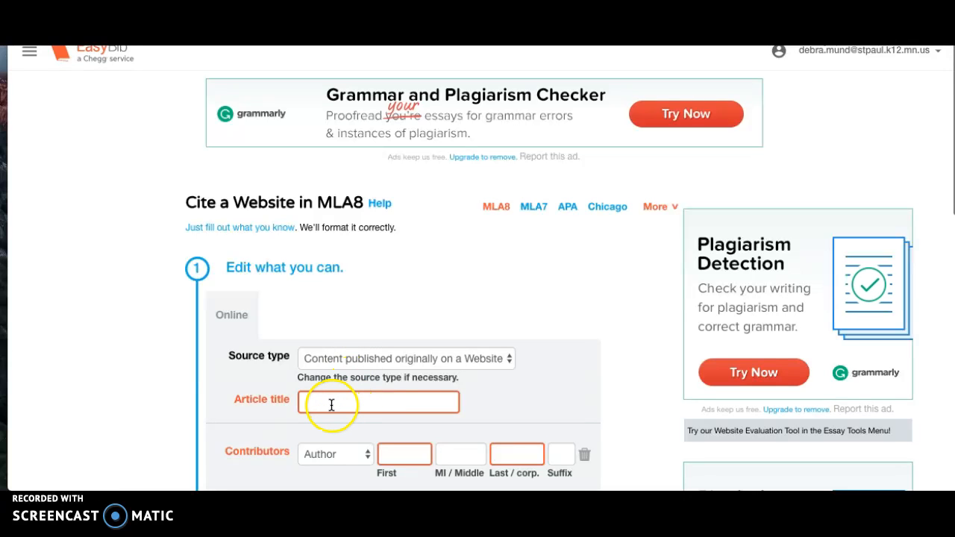
{"action": "key", "text": "ctrl+Tab"}
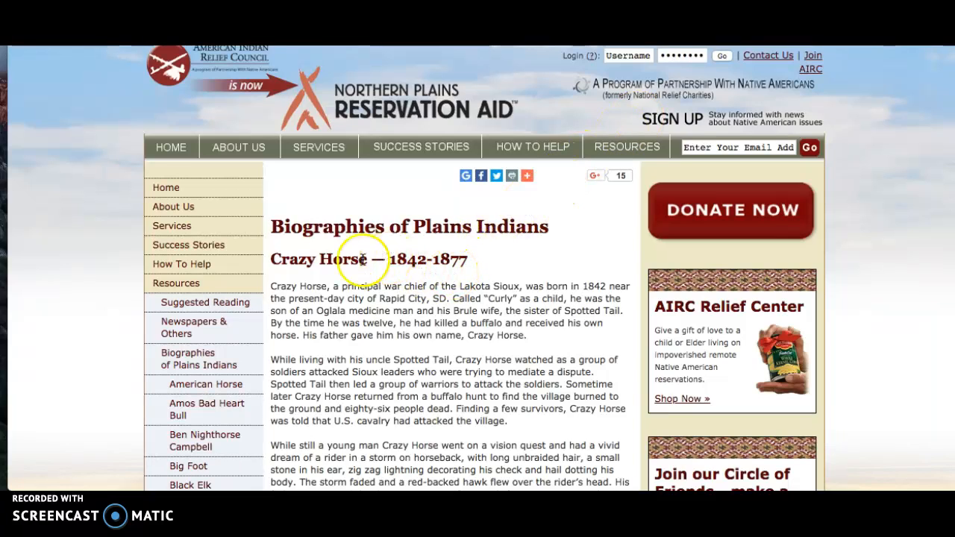
{"action": "left_click_drag", "start_coordinate": [273, 228], "coordinate": [481, 258]}
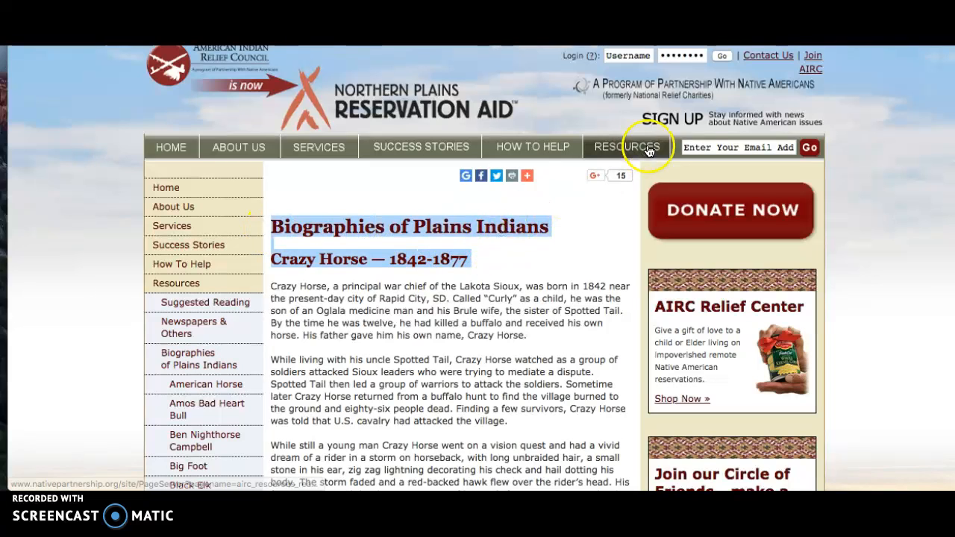
{"action": "left_click", "coordinate": [567, 30]}
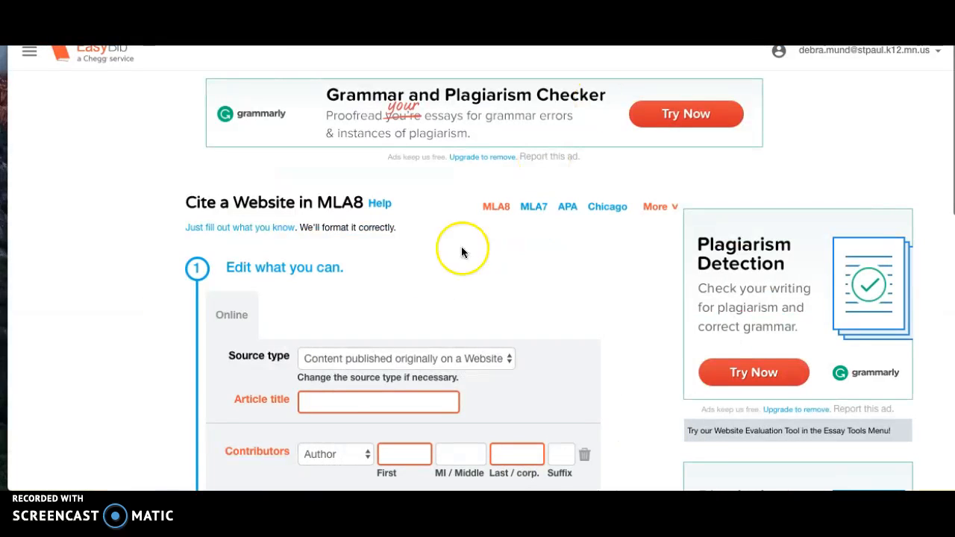
{"action": "left_click", "coordinate": [333, 400]}
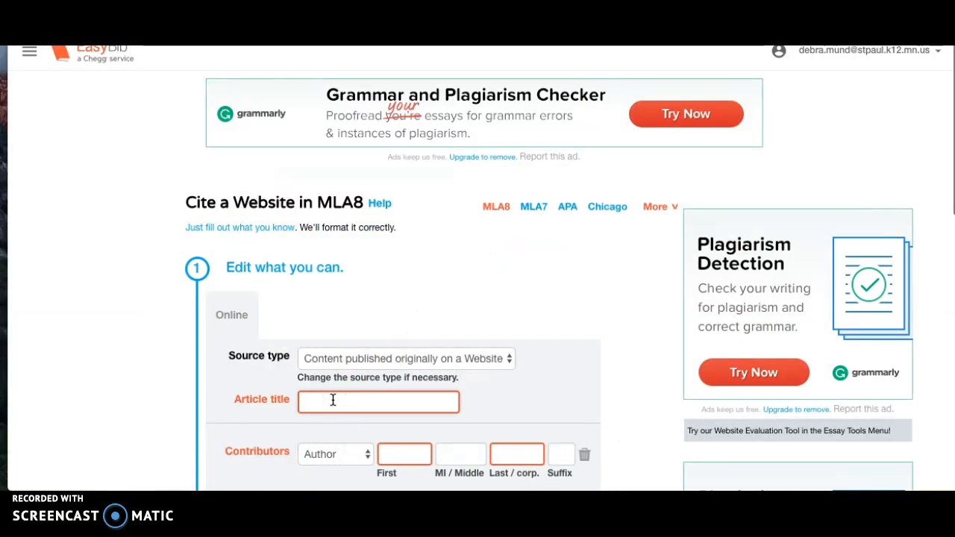
{"action": "key", "text": "ctrl+v"}
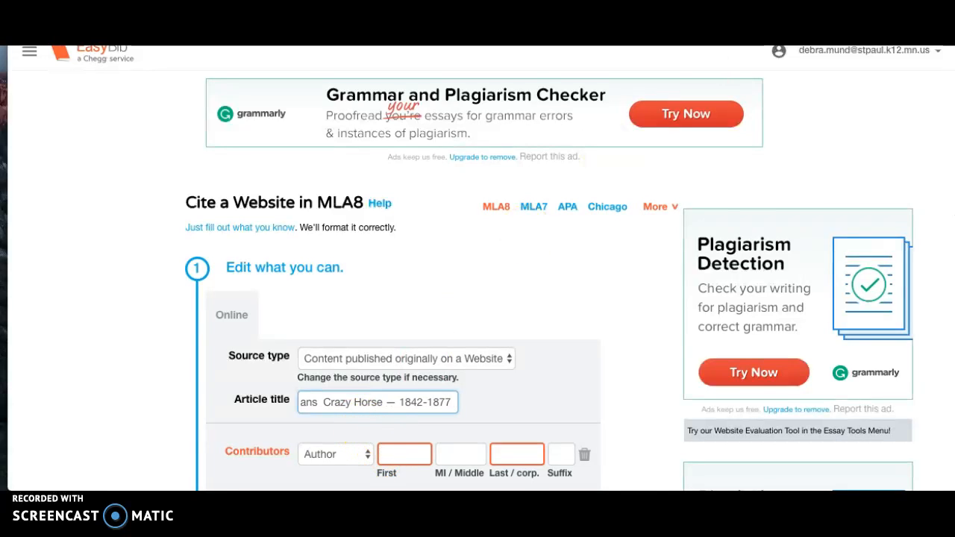
Look through the whole Crazy Horse article page for an author's name and return to the citation form
{"action": "left_click", "coordinate": [643, 26]}
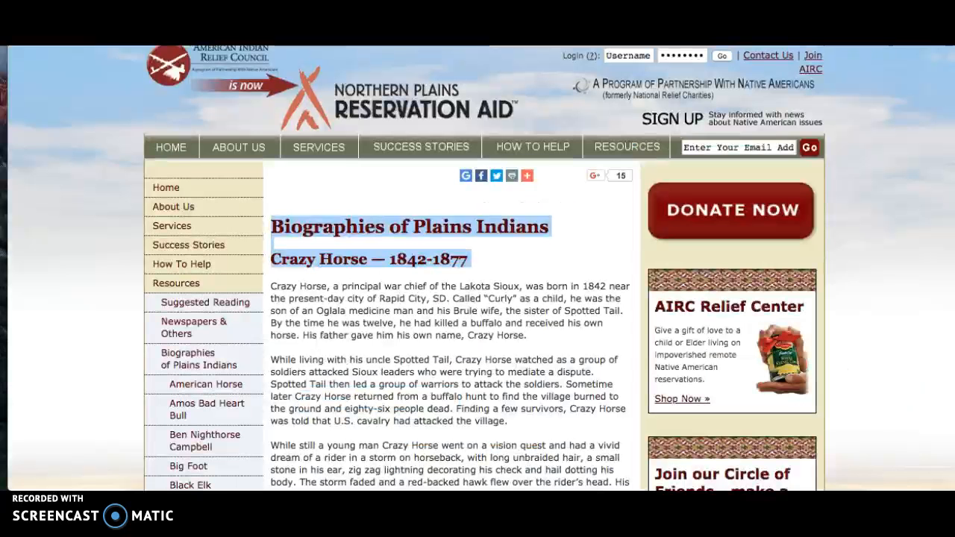
{"action": "left_click", "coordinate": [567, 256]}
{"action": "scroll", "coordinate": [549, 342], "scroll_direction": "down", "scroll_amount": 5}
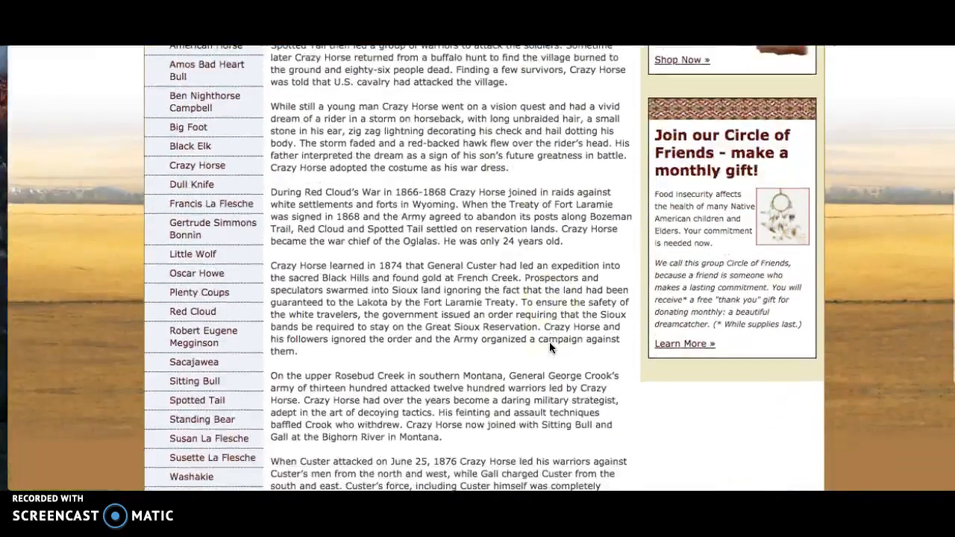
{"action": "scroll", "coordinate": [549, 342], "scroll_direction": "down", "scroll_amount": 4}
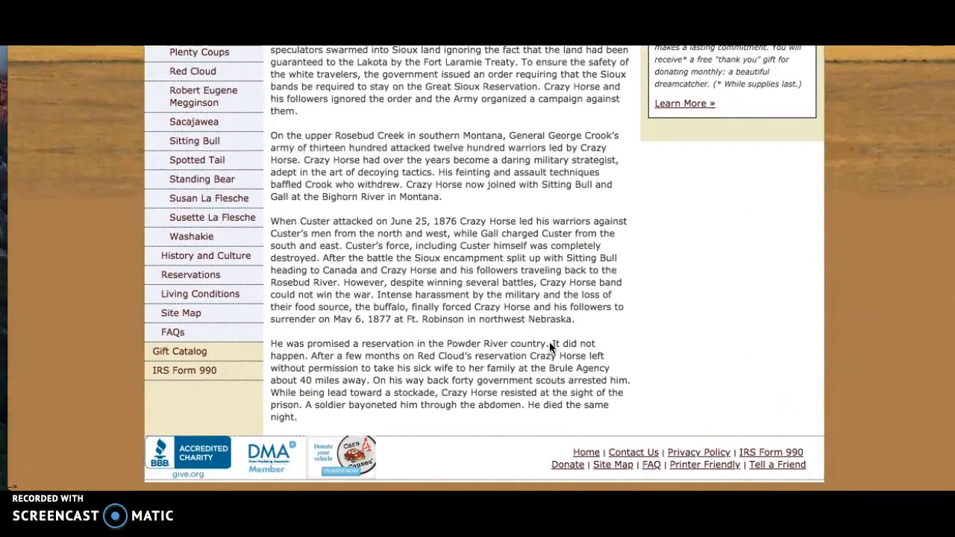
{"action": "scroll", "coordinate": [549, 347], "scroll_direction": "up", "scroll_amount": 4}
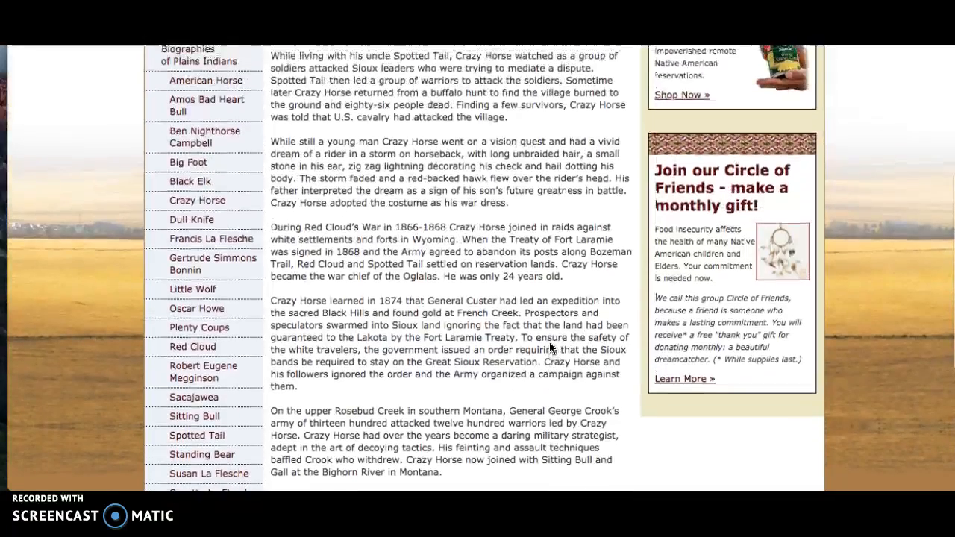
{"action": "left_click", "coordinate": [642, 19]}
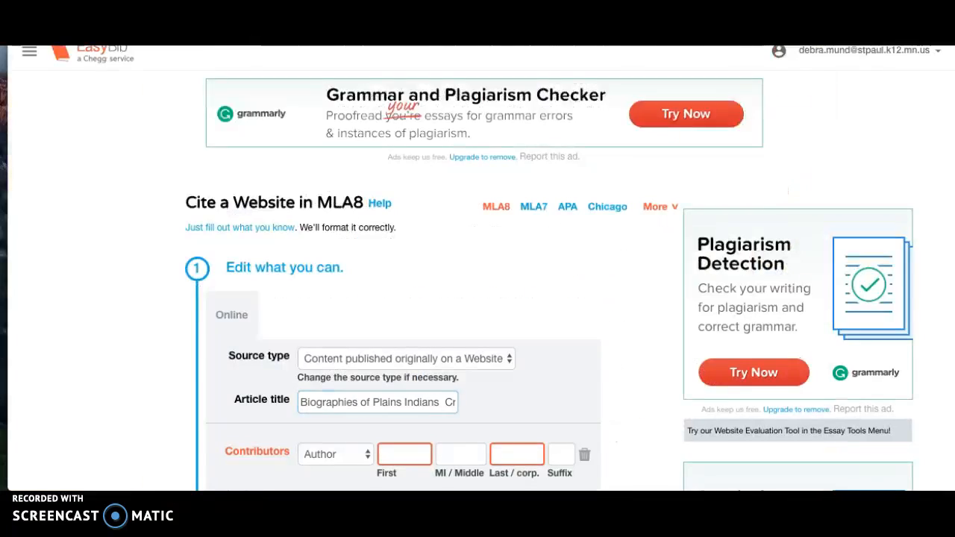
Review the contributor, website title, publisher and publication date fields of the citation form
{"action": "scroll", "coordinate": [487, 299], "scroll_direction": "down", "scroll_amount": 4}
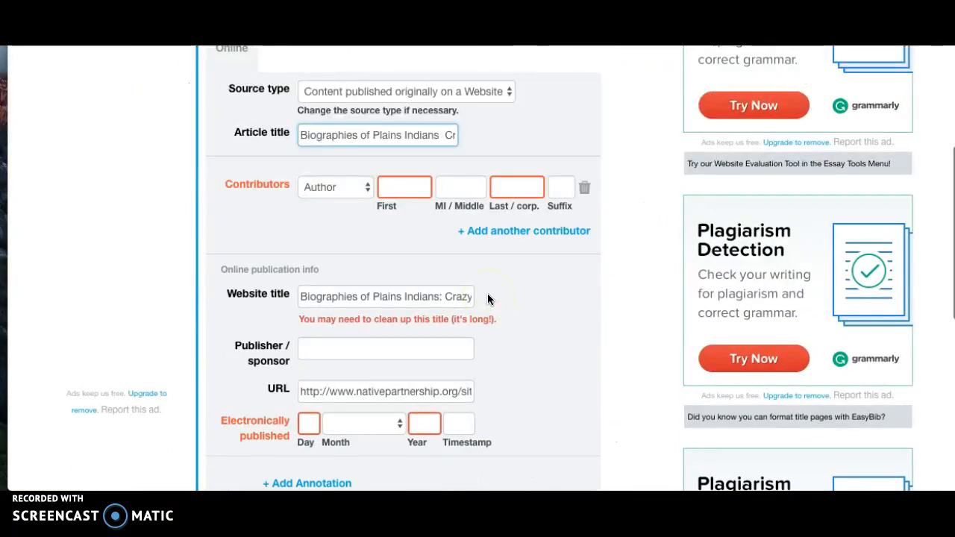
{"action": "left_click", "coordinate": [444, 300]}
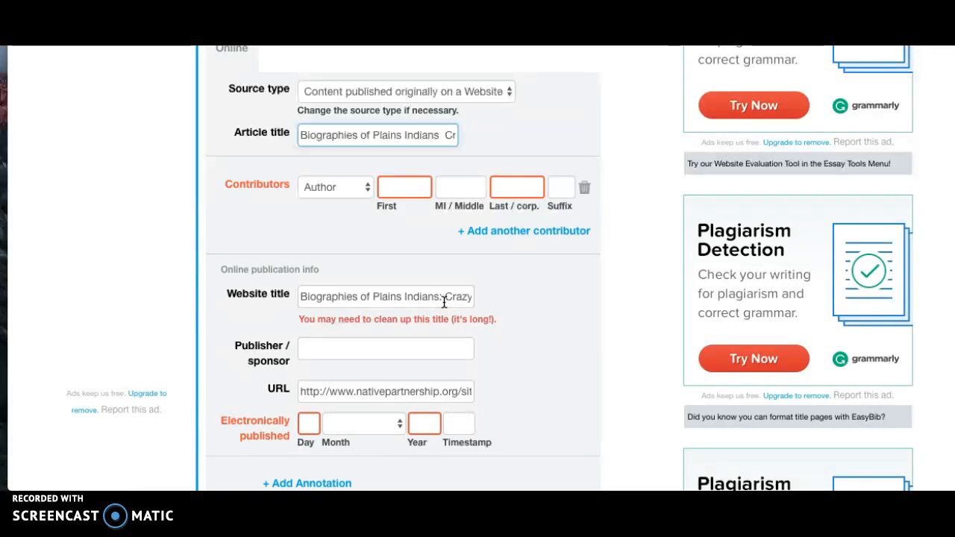
{"action": "scroll", "coordinate": [444, 301], "scroll_direction": "up", "scroll_amount": 1}
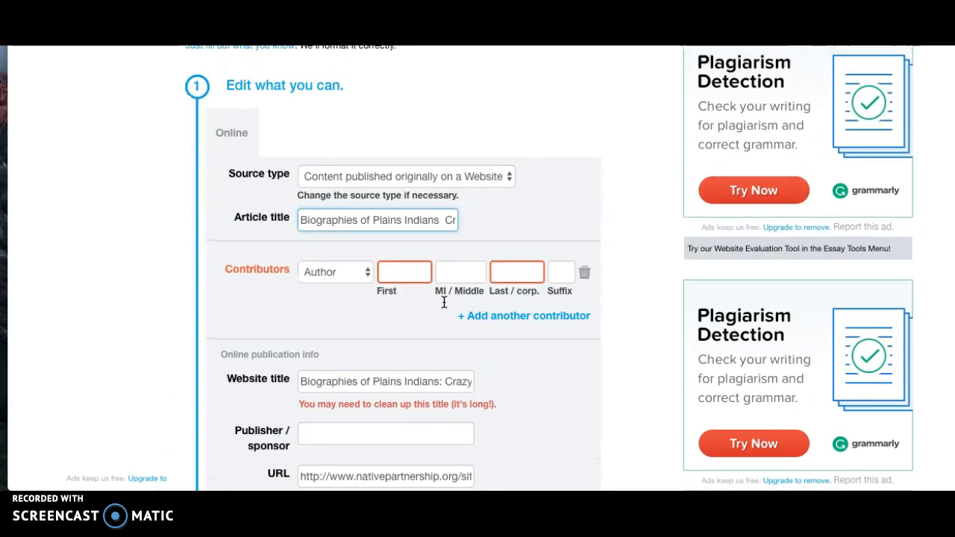
{"action": "scroll", "coordinate": [444, 302], "scroll_direction": "down", "scroll_amount": 1}
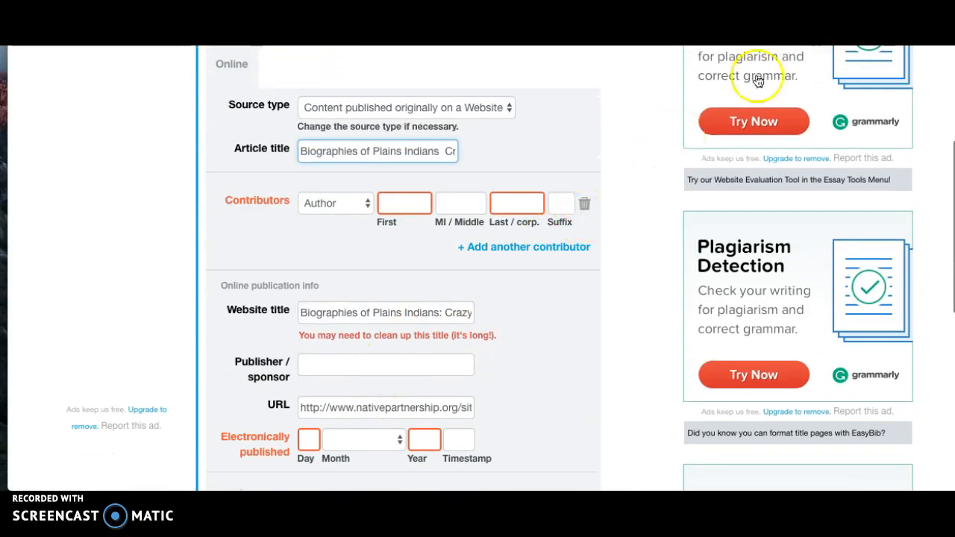
Check the Crazy Horse source page for its publisher and enter "American Indian Relief Council" as the citation's publisher/sponsor
{"action": "left_click", "coordinate": [739, 30]}
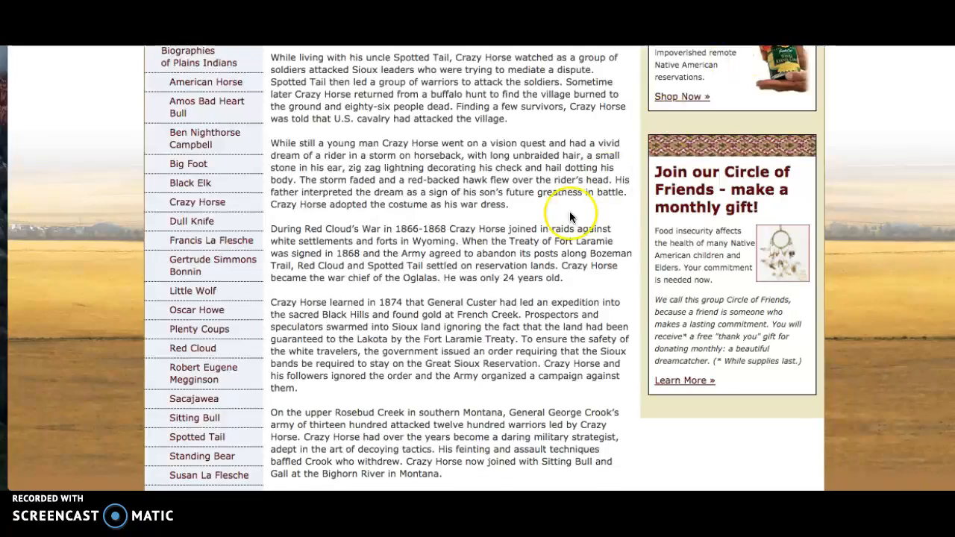
{"action": "scroll", "coordinate": [570, 213], "scroll_direction": "up", "scroll_amount": 4}
{"action": "scroll", "coordinate": [552, 176], "scroll_direction": "up", "scroll_amount": 1}
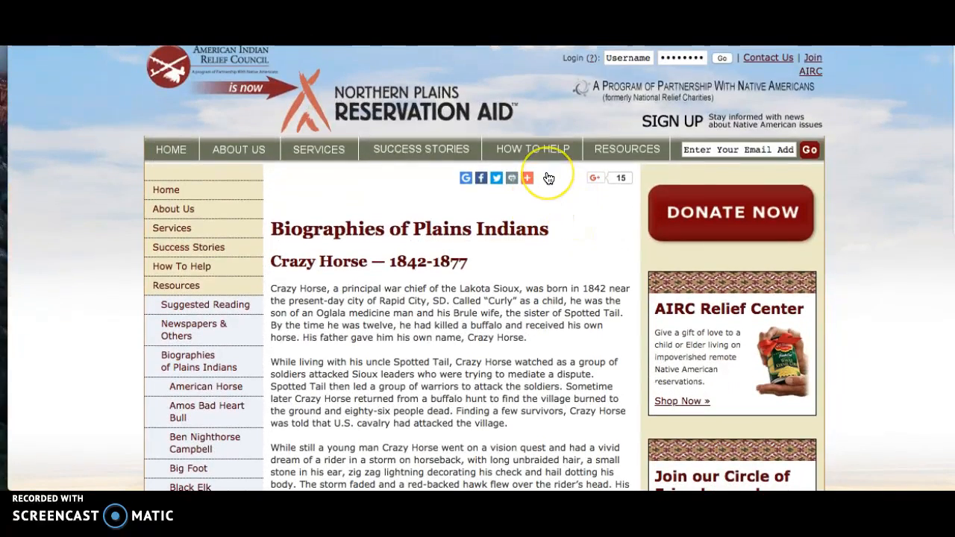
{"action": "scroll", "coordinate": [548, 179], "scroll_direction": "down", "scroll_amount": 1}
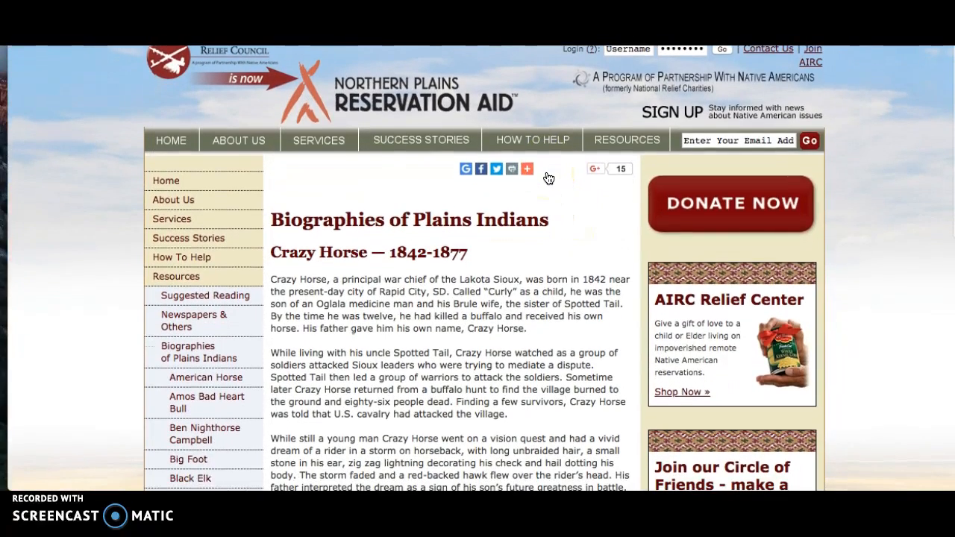
{"action": "scroll", "coordinate": [548, 178], "scroll_direction": "up", "scroll_amount": 1}
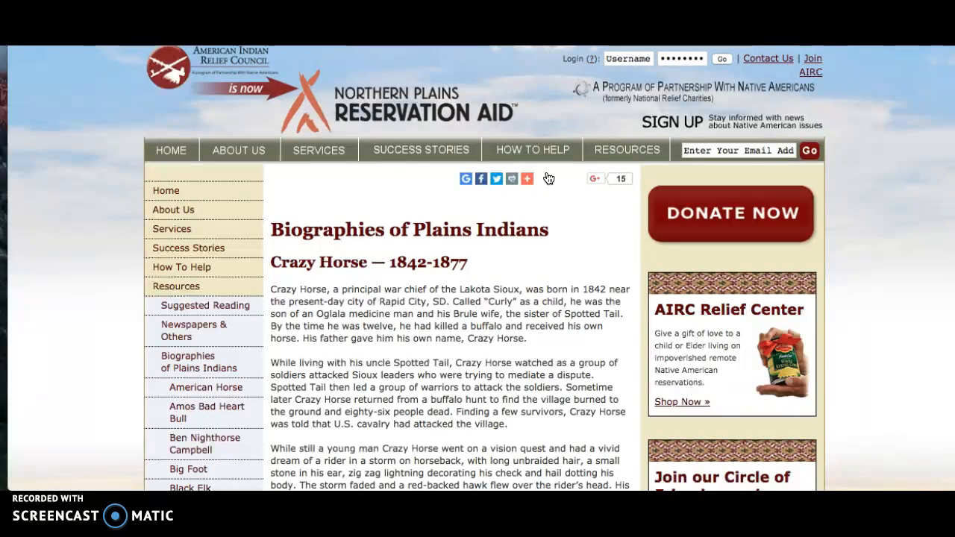
{"action": "scroll", "coordinate": [548, 178], "scroll_direction": "down", "scroll_amount": 1}
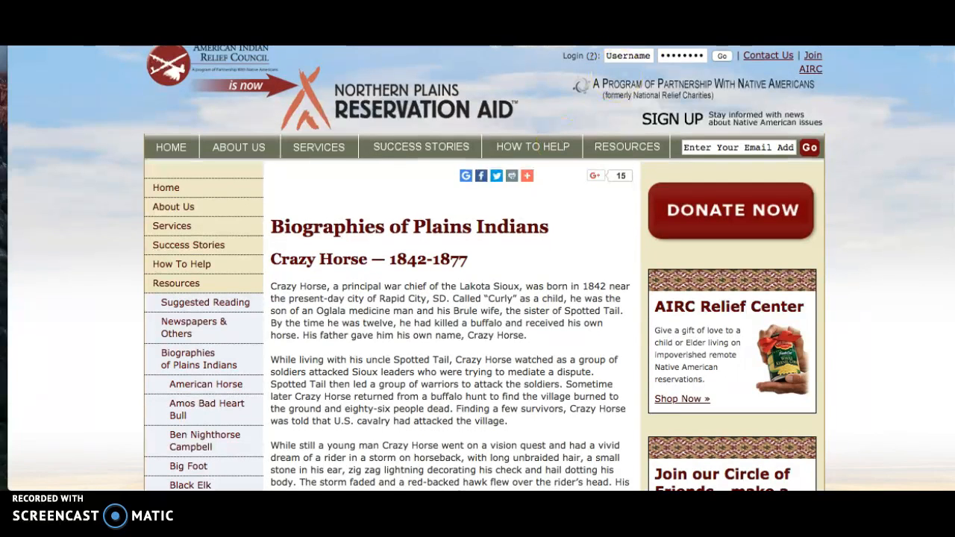
{"action": "left_click", "coordinate": [477, 46]}
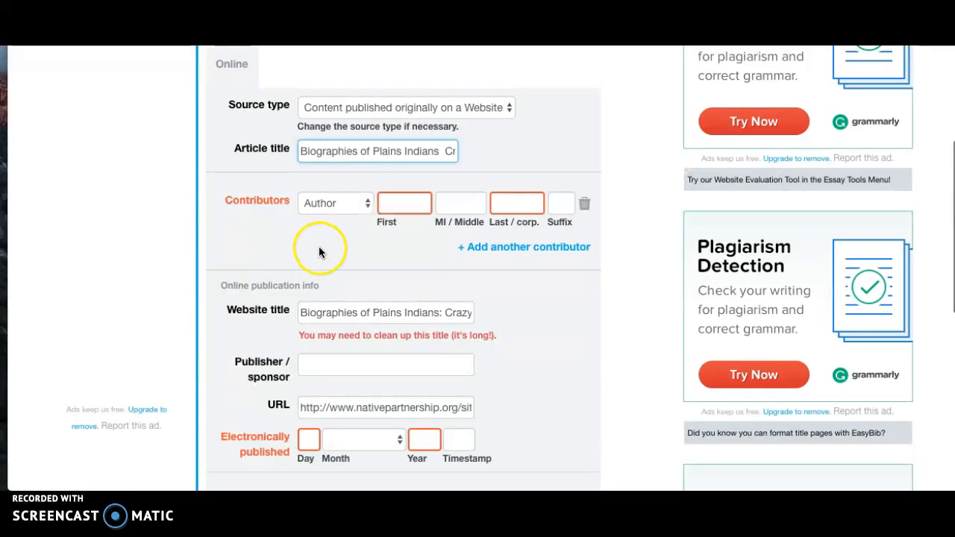
{"action": "left_click", "coordinate": [306, 363]}
{"action": "type", "text": "American Indian Re"}
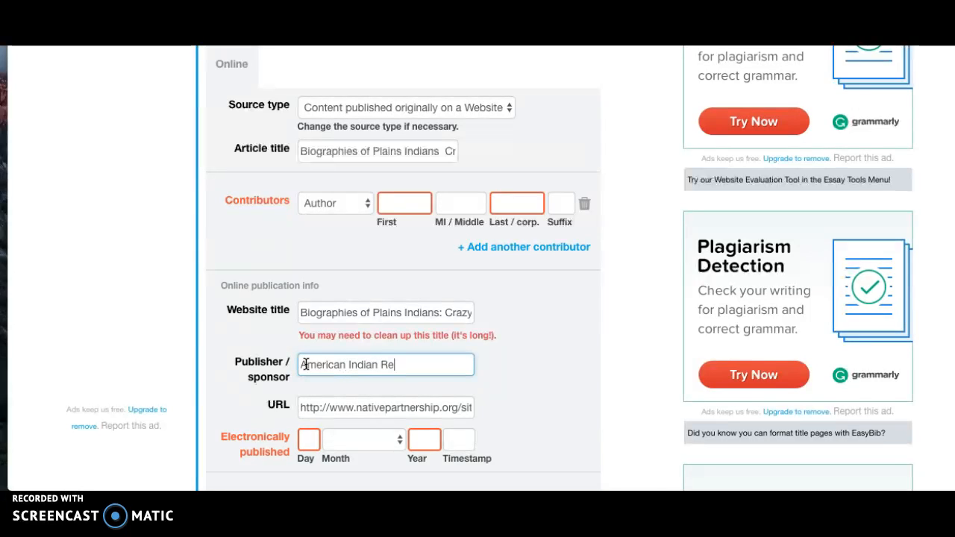
{"action": "type", "text": "lief Council"}
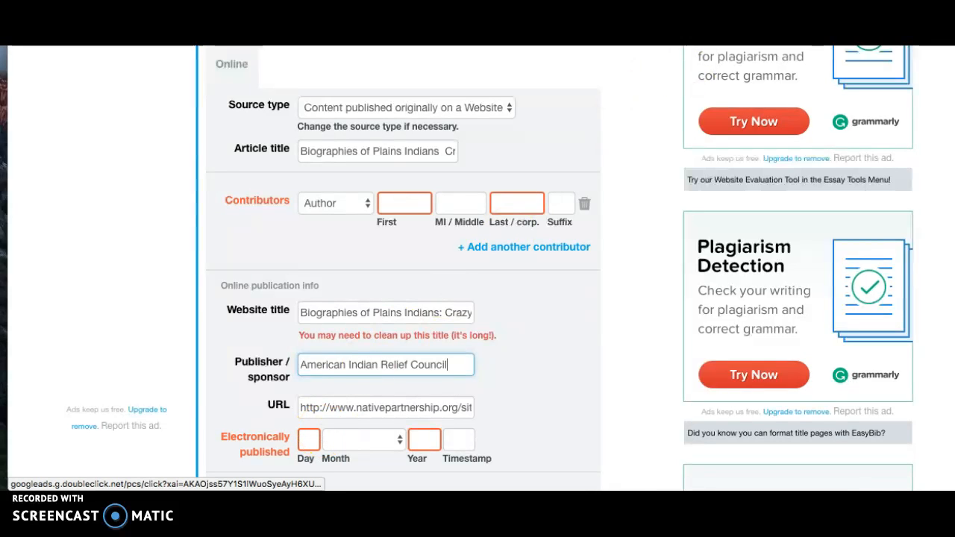
Look through the Crazy Horse article page down to its footer for a publication date and return to the citation form
{"action": "left_click", "coordinate": [709, 26]}
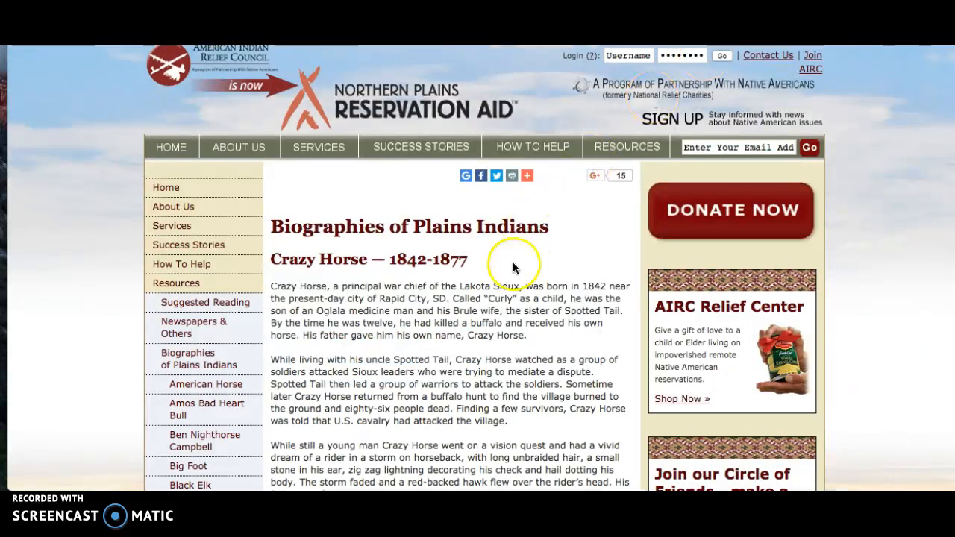
{"action": "scroll", "coordinate": [507, 307], "scroll_direction": "down", "scroll_amount": 6}
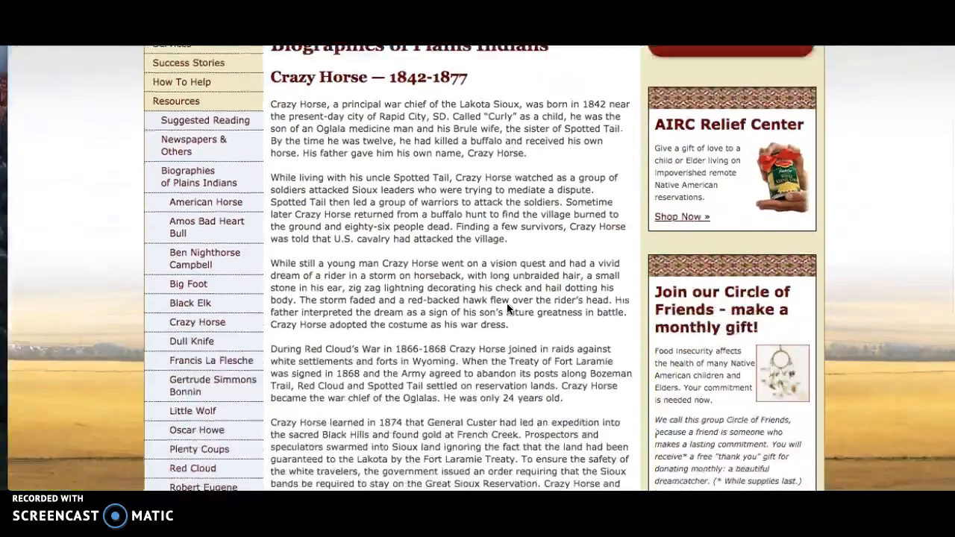
{"action": "scroll", "coordinate": [507, 308], "scroll_direction": "down", "scroll_amount": 2}
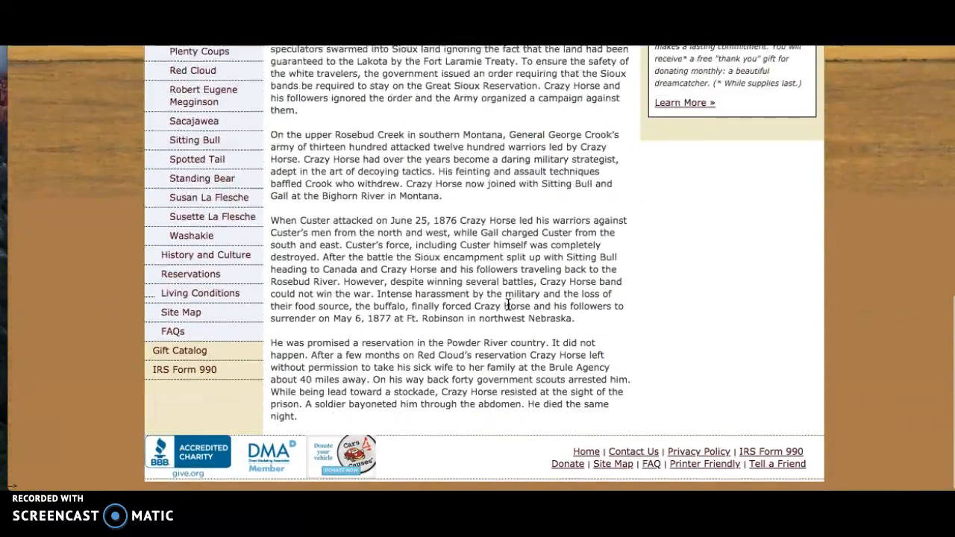
{"action": "left_click", "coordinate": [472, 318]}
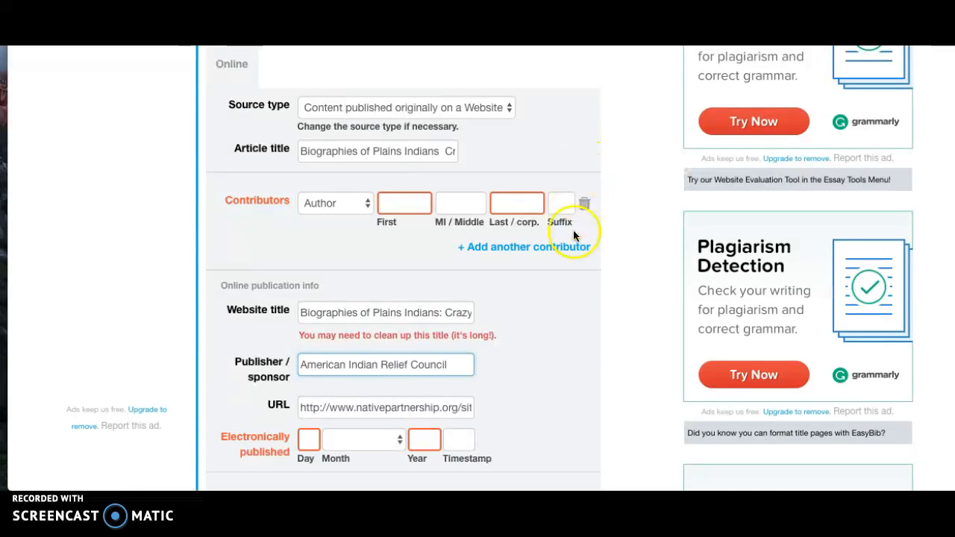
Create the citation with the contributor and electronic publication date left blank, and view the finished entry
{"action": "scroll", "coordinate": [577, 284], "scroll_direction": "down", "scroll_amount": 3}
{"action": "scroll", "coordinate": [577, 290], "scroll_direction": "down", "scroll_amount": 1}
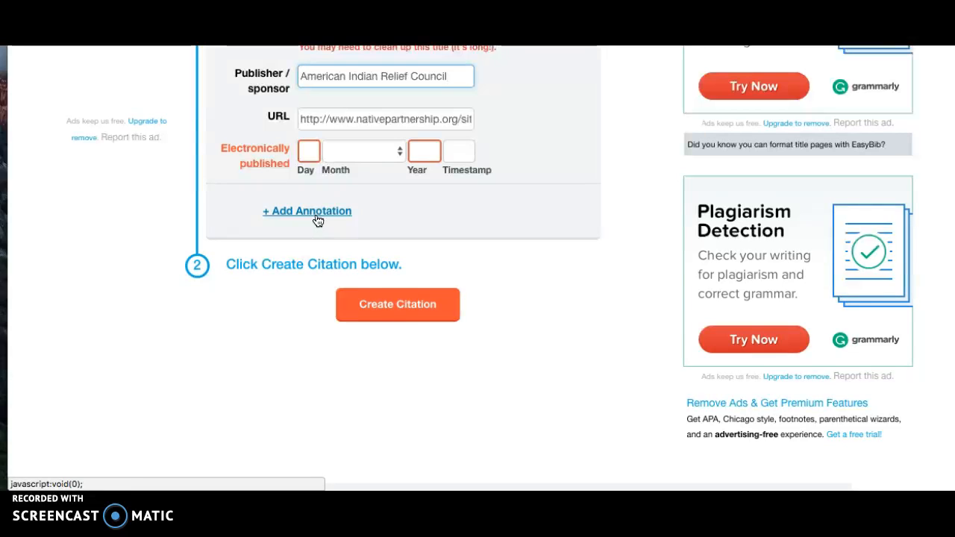
{"action": "left_click", "coordinate": [401, 309]}
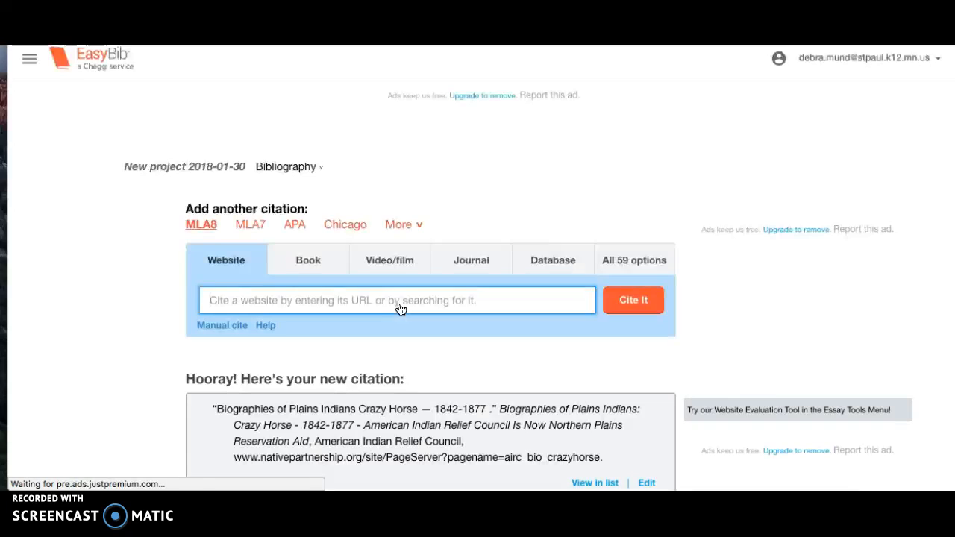
{"action": "scroll", "coordinate": [493, 380], "scroll_direction": "down", "scroll_amount": 4}
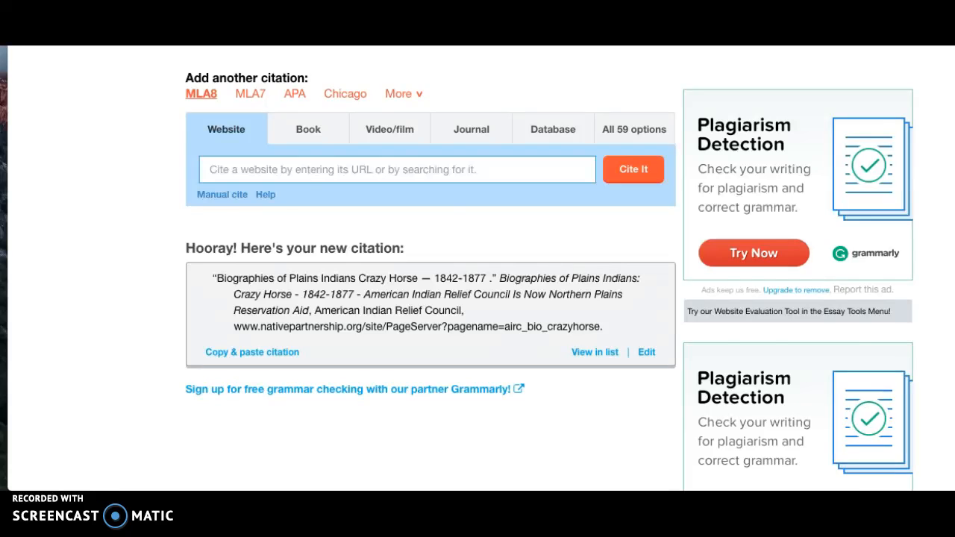
Go to the list of all projects and open the bibliography of the "Crazy Horse" project
{"action": "scroll", "coordinate": [934, 64], "scroll_direction": "up", "scroll_amount": 2}
{"action": "left_click", "coordinate": [938, 60]}
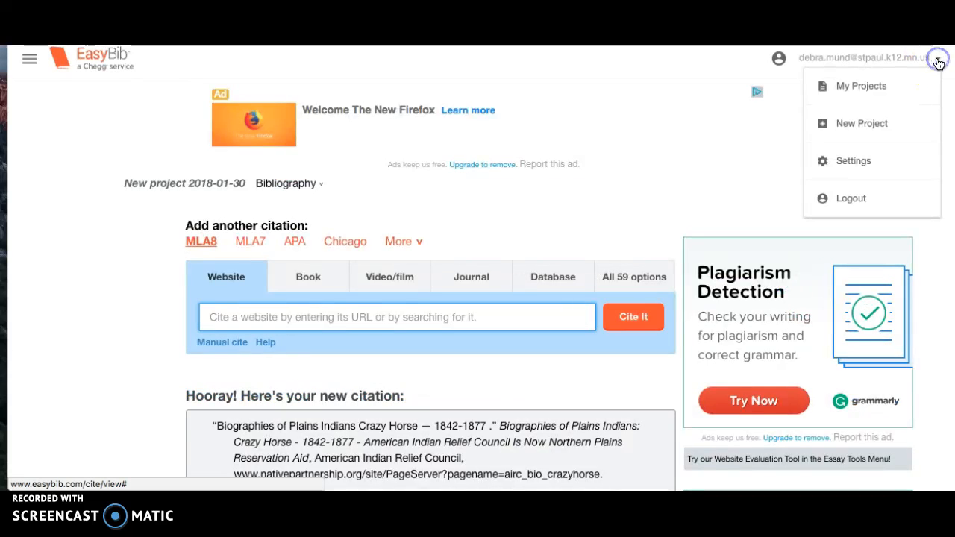
{"action": "left_click", "coordinate": [872, 88]}
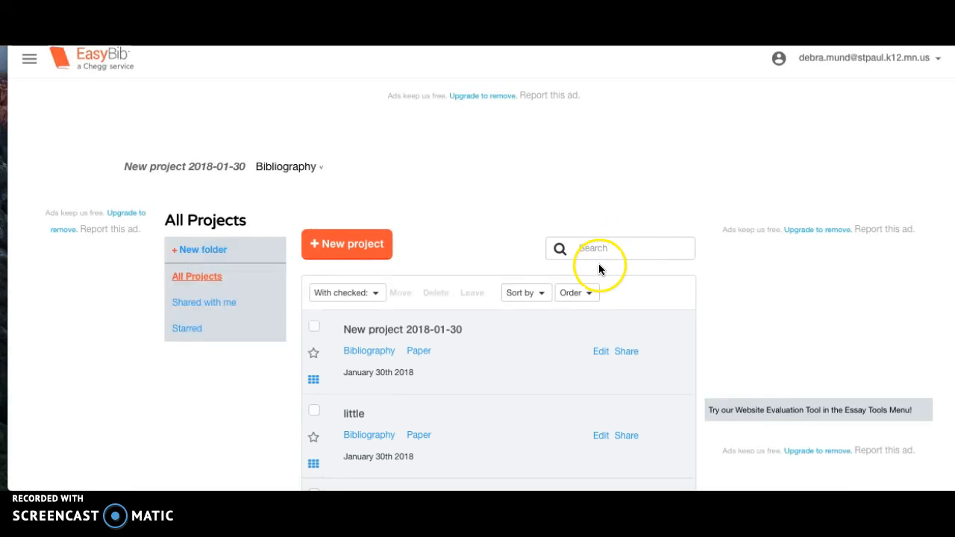
{"action": "scroll", "coordinate": [531, 385], "scroll_direction": "down", "scroll_amount": 3}
{"action": "scroll", "coordinate": [532, 386], "scroll_direction": "down", "scroll_amount": 5}
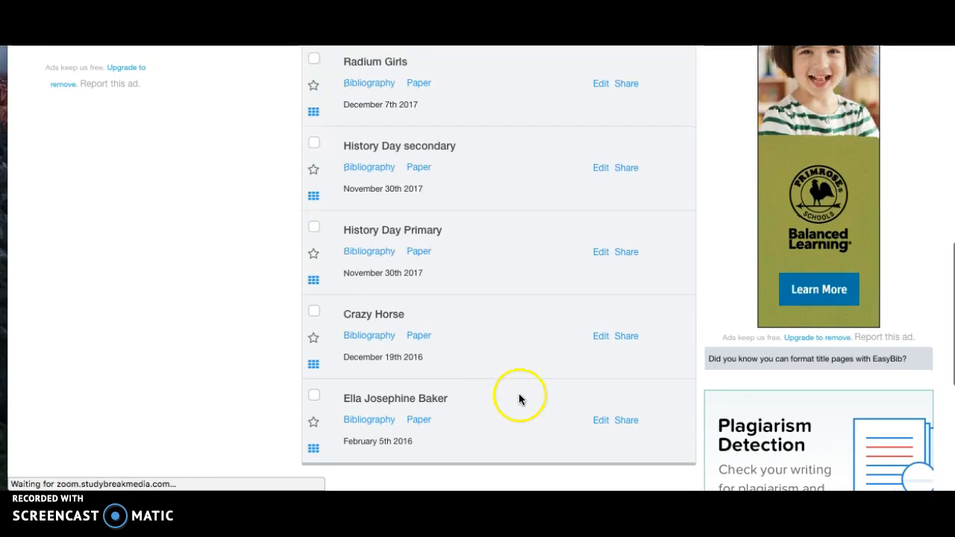
{"action": "left_click", "coordinate": [380, 342]}
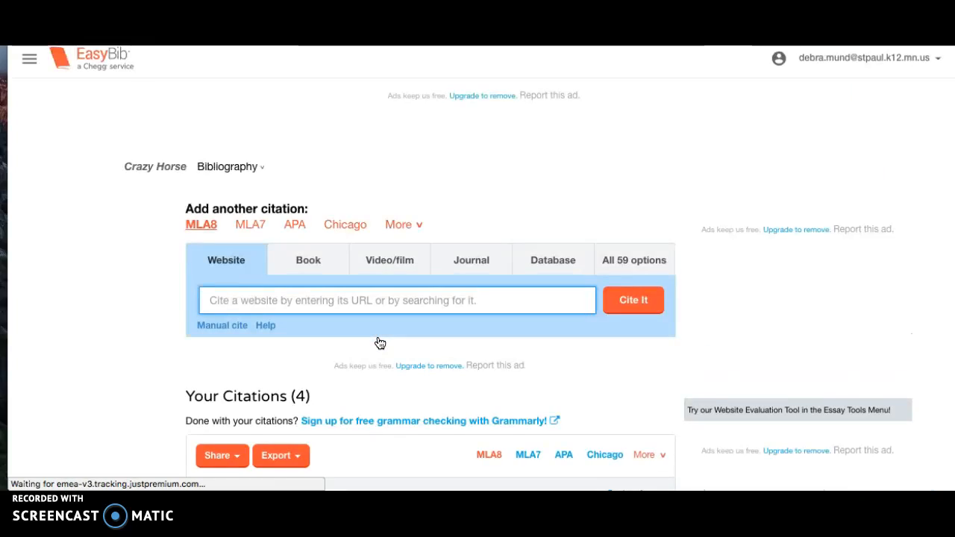
Review the annotated citations in the Crazy Horse bibliography and export the list as a Word document
{"action": "scroll", "coordinate": [380, 342], "scroll_direction": "down", "scroll_amount": 5}
{"action": "scroll", "coordinate": [380, 343], "scroll_direction": "down", "scroll_amount": 5}
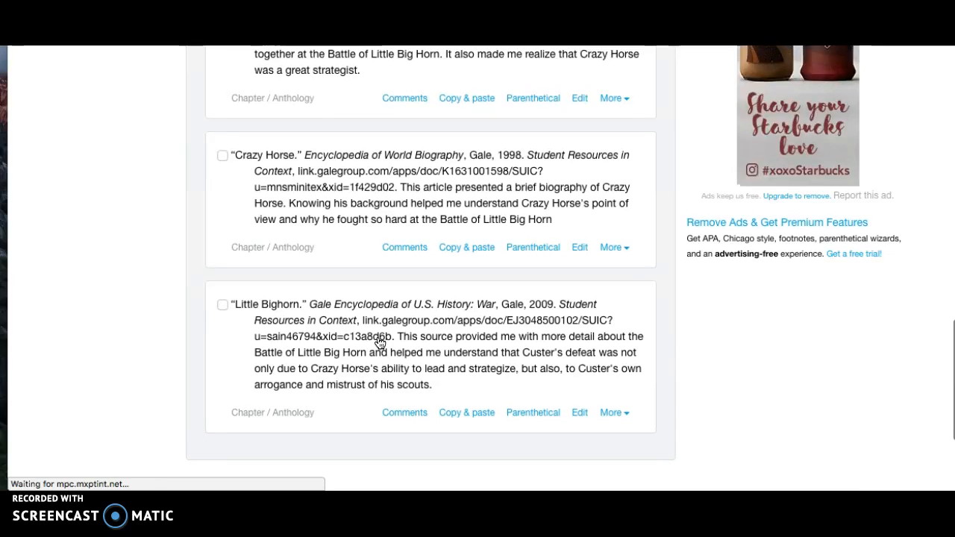
{"action": "scroll", "coordinate": [380, 342], "scroll_direction": "down", "scroll_amount": 2}
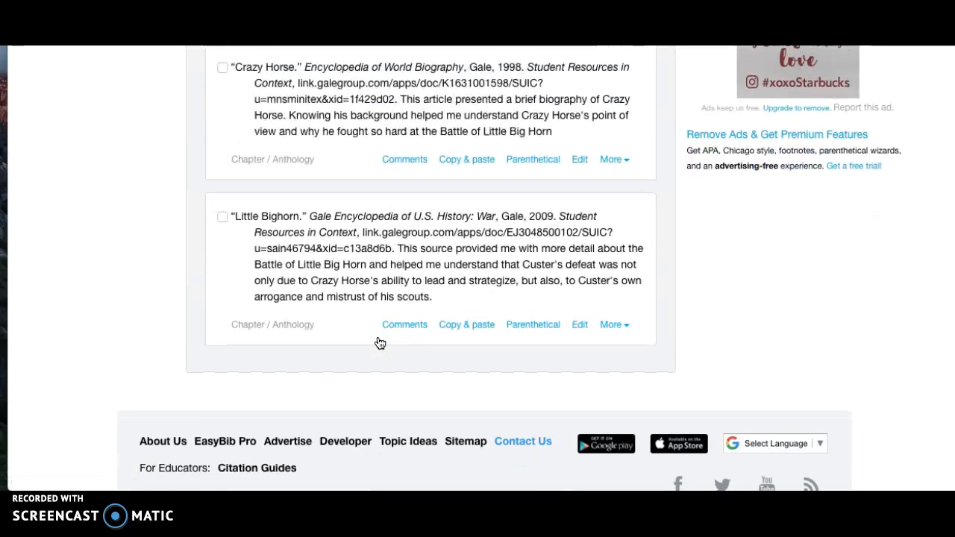
{"action": "scroll", "coordinate": [380, 342], "scroll_direction": "up", "scroll_amount": 6}
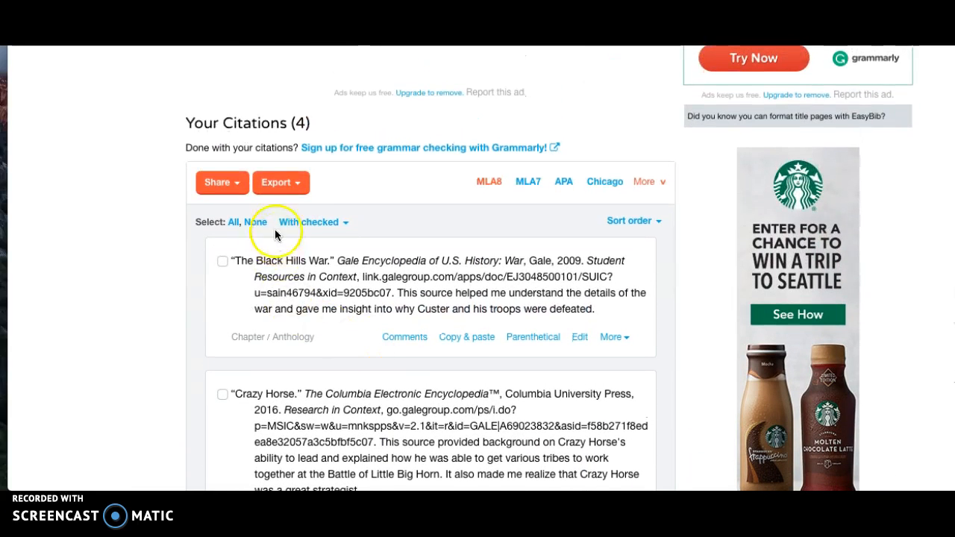
{"action": "left_click", "coordinate": [299, 187]}
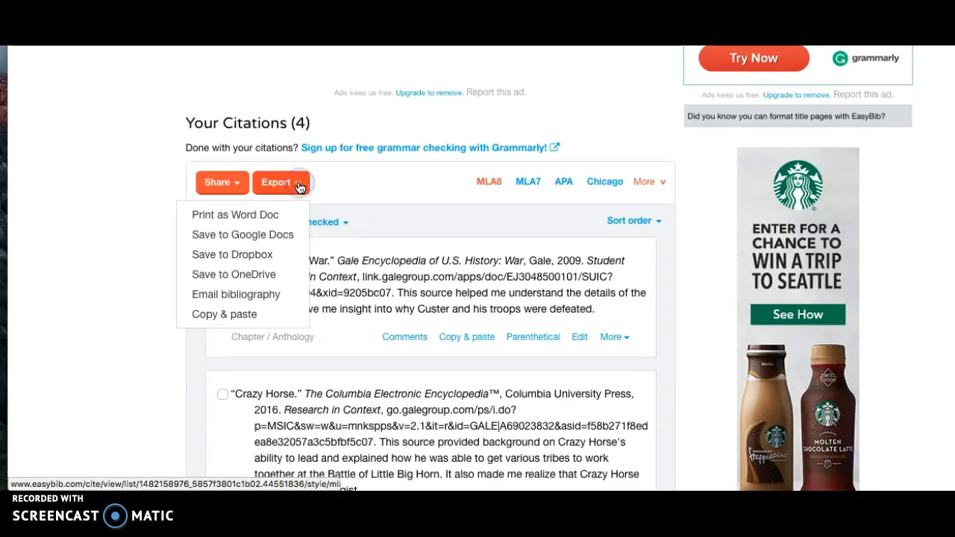
{"action": "left_click", "coordinate": [263, 224]}
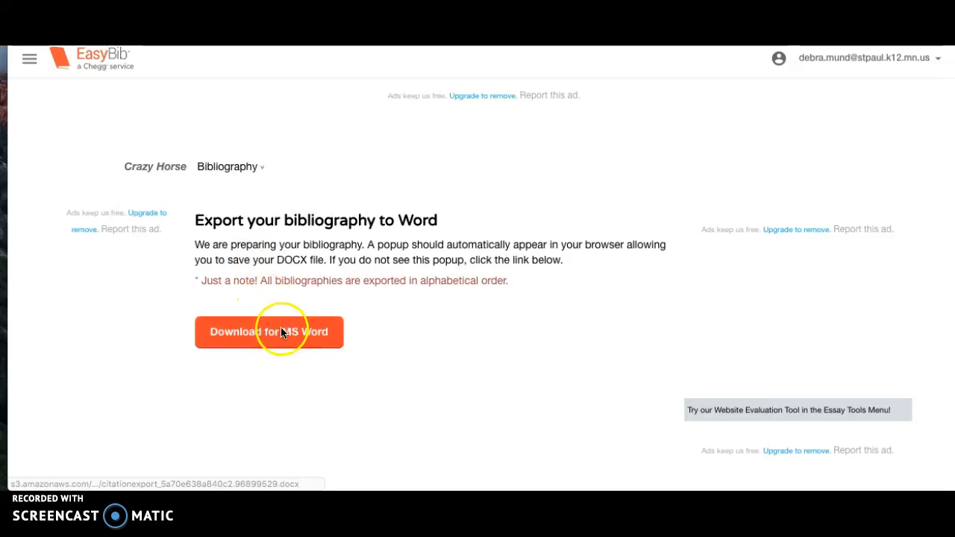
Download the exported bibliography and save it in the Downloads folder under the name "lbh"
{"action": "left_click", "coordinate": [275, 424]}
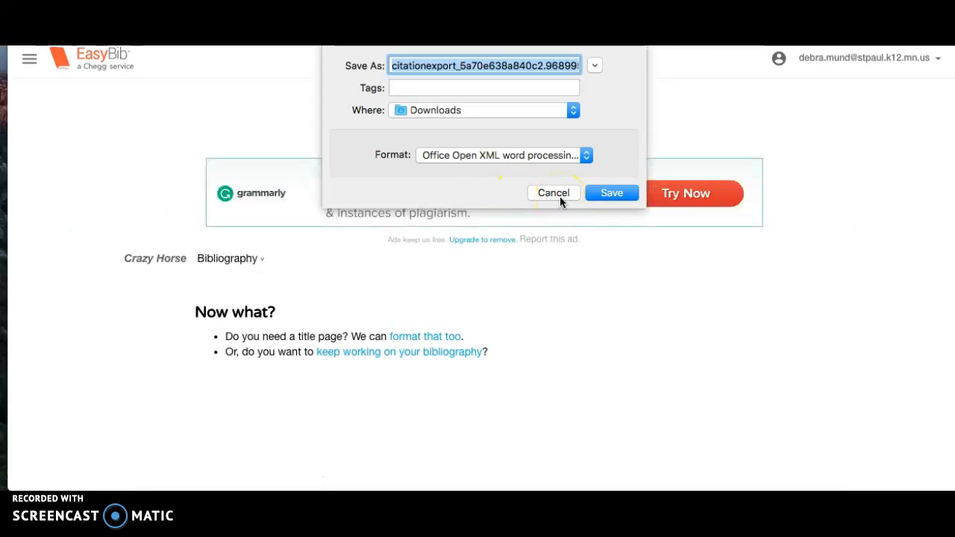
{"action": "key", "text": "BackSpace"}
{"action": "type", "text": "lbh"}
{"action": "left_click", "coordinate": [600, 194]}
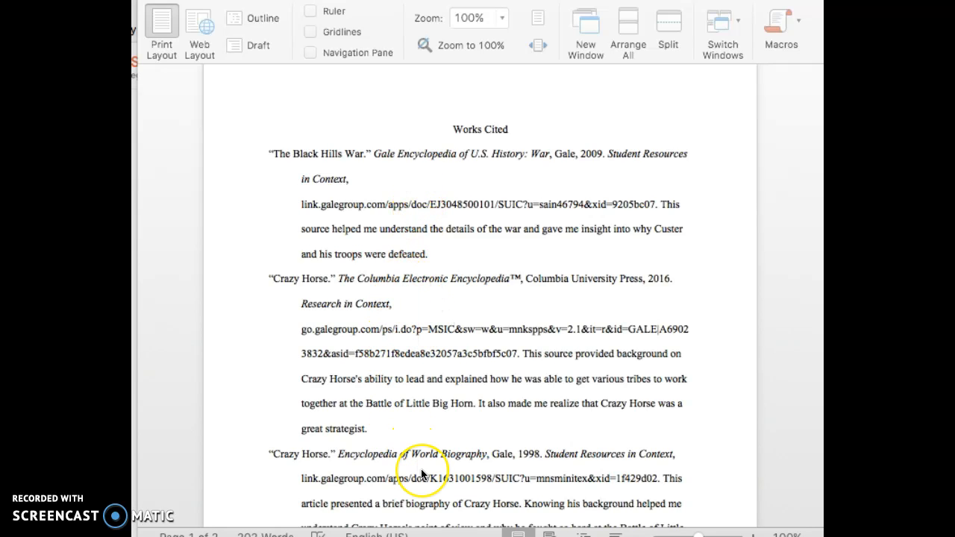
Review the exported Works Cited document in Word from the first entry to the last page and back
{"action": "scroll", "coordinate": [421, 468], "scroll_direction": "down", "scroll_amount": 2}
{"action": "scroll", "coordinate": [421, 469], "scroll_direction": "down", "scroll_amount": 15}
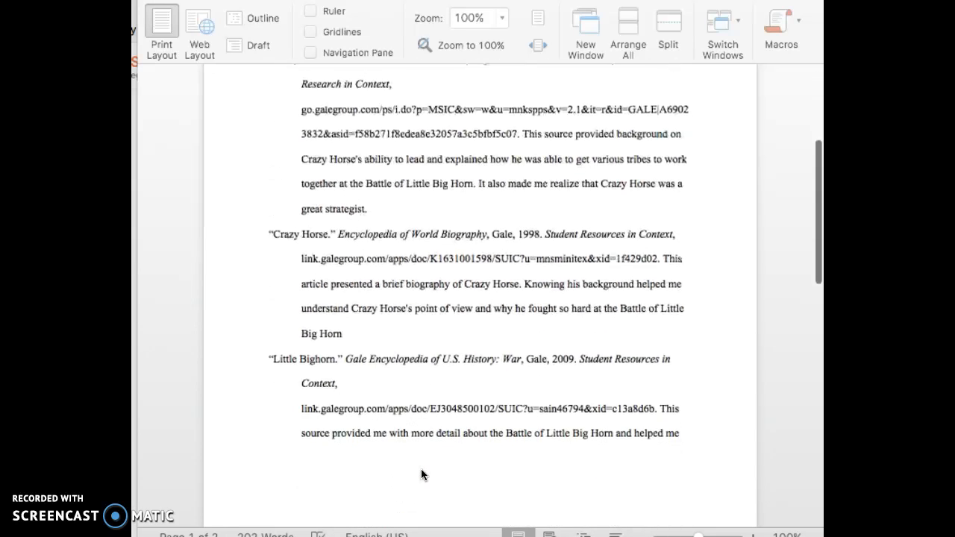
{"action": "scroll", "coordinate": [421, 473], "scroll_direction": "down", "scroll_amount": 10}
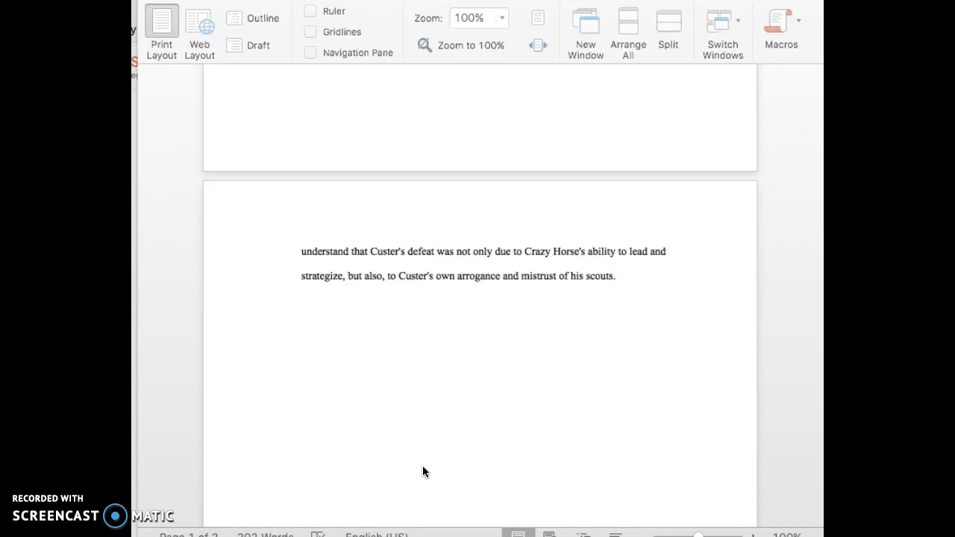
{"action": "scroll", "coordinate": [423, 472], "scroll_direction": "up", "scroll_amount": 20}
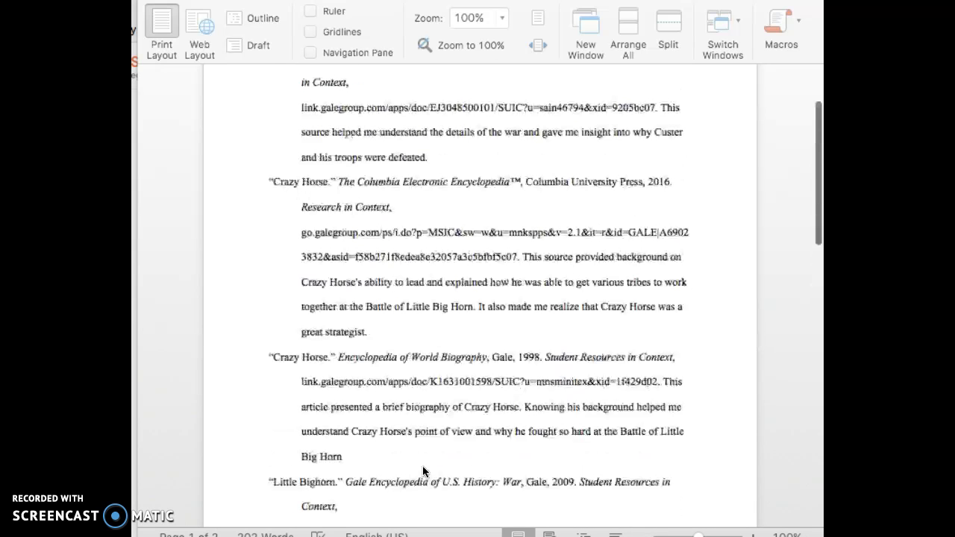